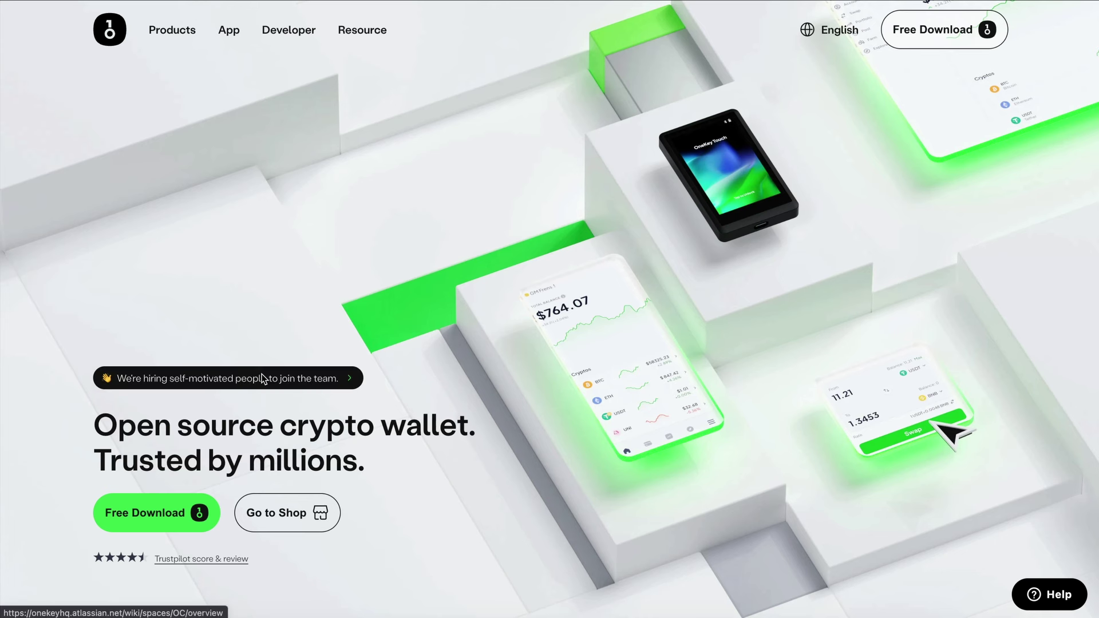
Step: Open the OneKey Download page, starting on the desktop app downloads
{"action": "mouse_move", "coordinate": [170, 34]}
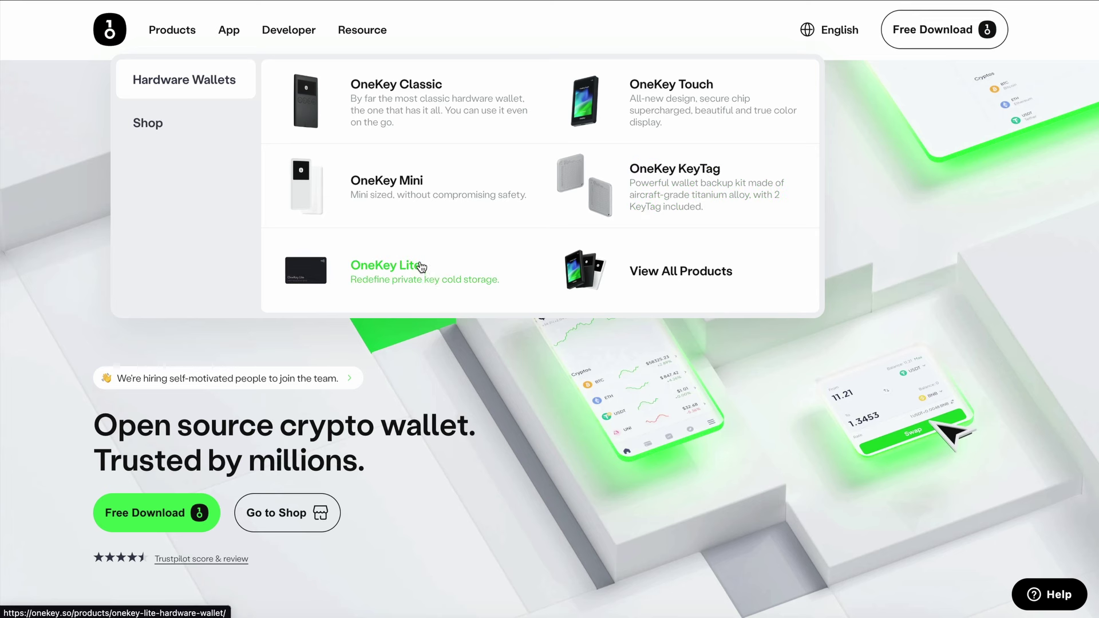
{"action": "mouse_move", "coordinate": [413, 256]}
{"action": "left_mouse_down"}
{"action": "mouse_move", "coordinate": [427, 299]}
{"action": "mouse_move", "coordinate": [365, 248]}
{"action": "left_mouse_up"}
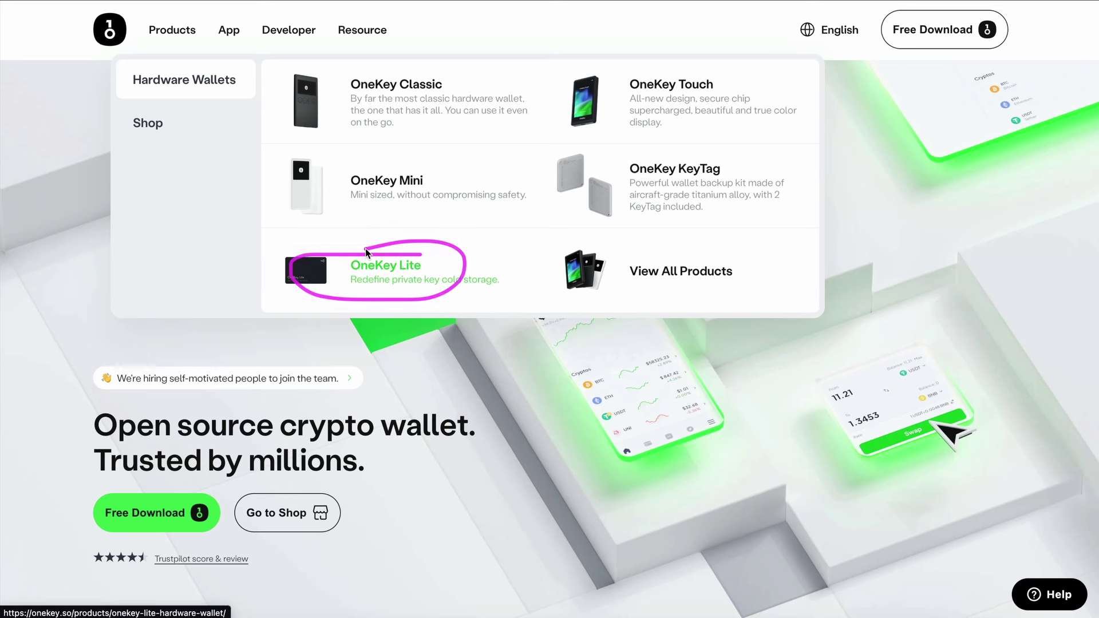
{"action": "mouse_move", "coordinate": [232, 33]}
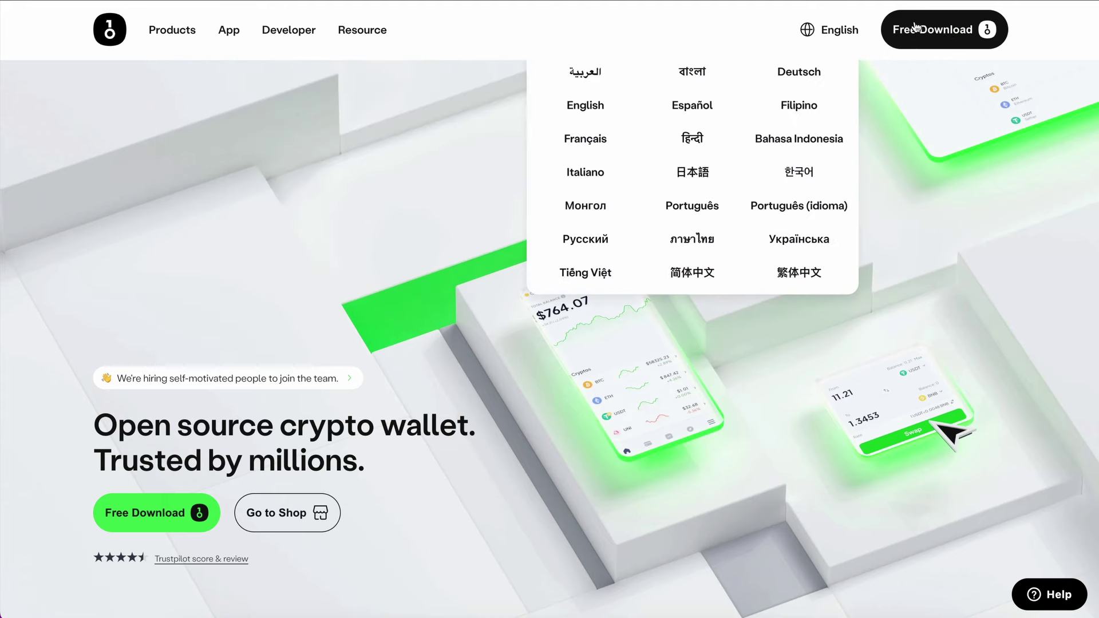
{"action": "left_click", "coordinate": [943, 38]}
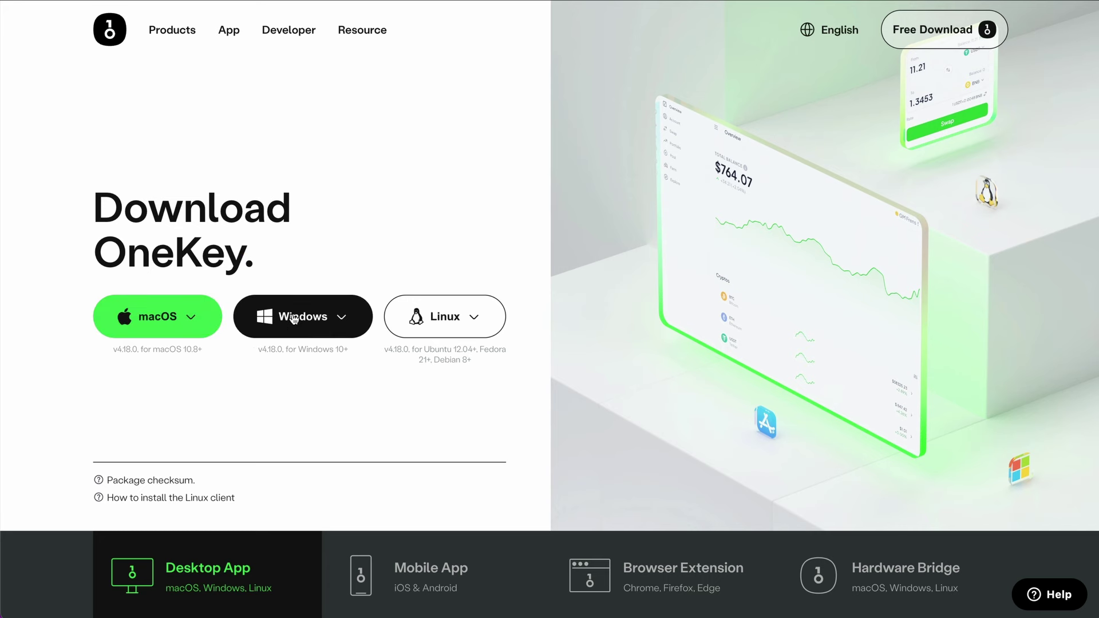
Step: Browse the Mobile App, Browser Extension and Hardware Bridge download tabs in turn
{"action": "left_click", "coordinate": [422, 564]}
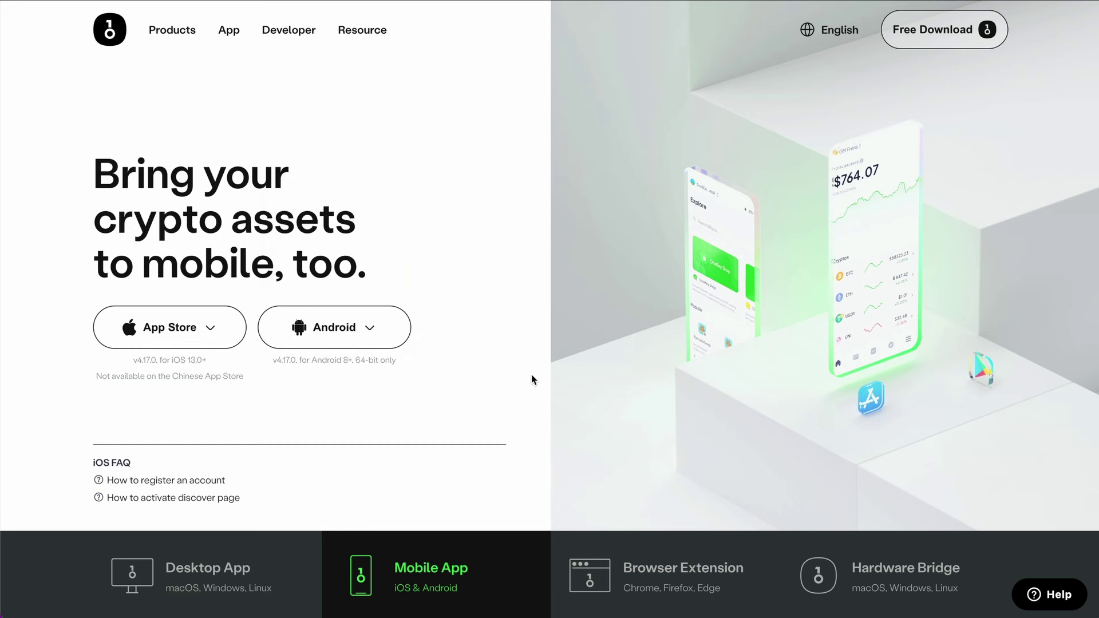
{"action": "left_click", "coordinate": [656, 559]}
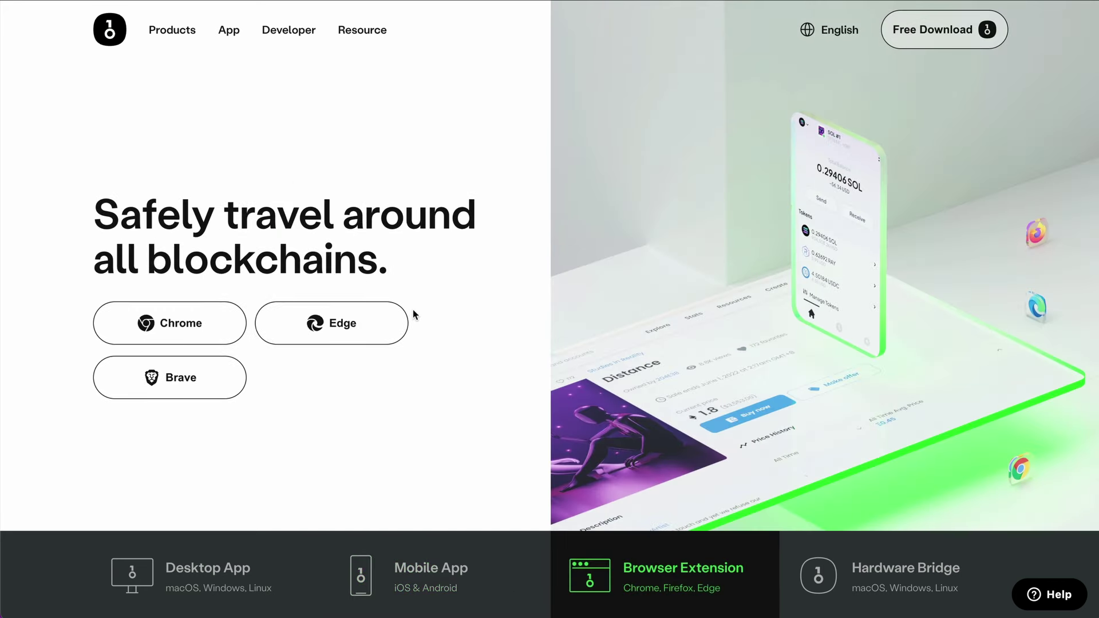
{"action": "mouse_move", "coordinate": [456, 284]}
{"action": "left_mouse_down"}
{"action": "mouse_move", "coordinate": [47, 385]}
{"action": "mouse_move", "coordinate": [235, 200]}
{"action": "left_mouse_up"}
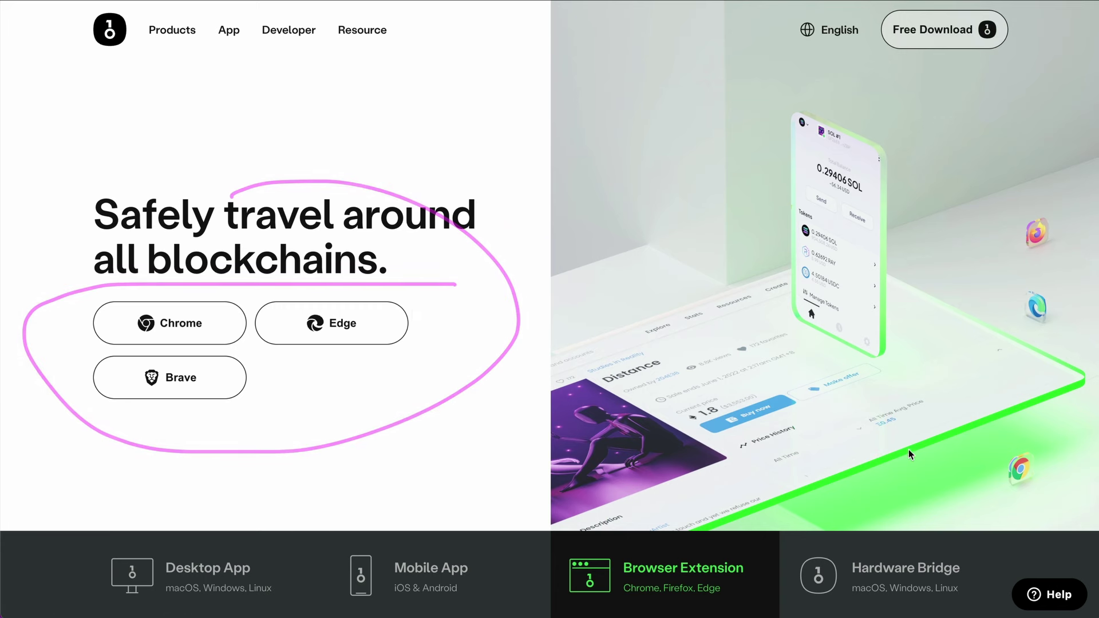
{"action": "left_click", "coordinate": [900, 569]}
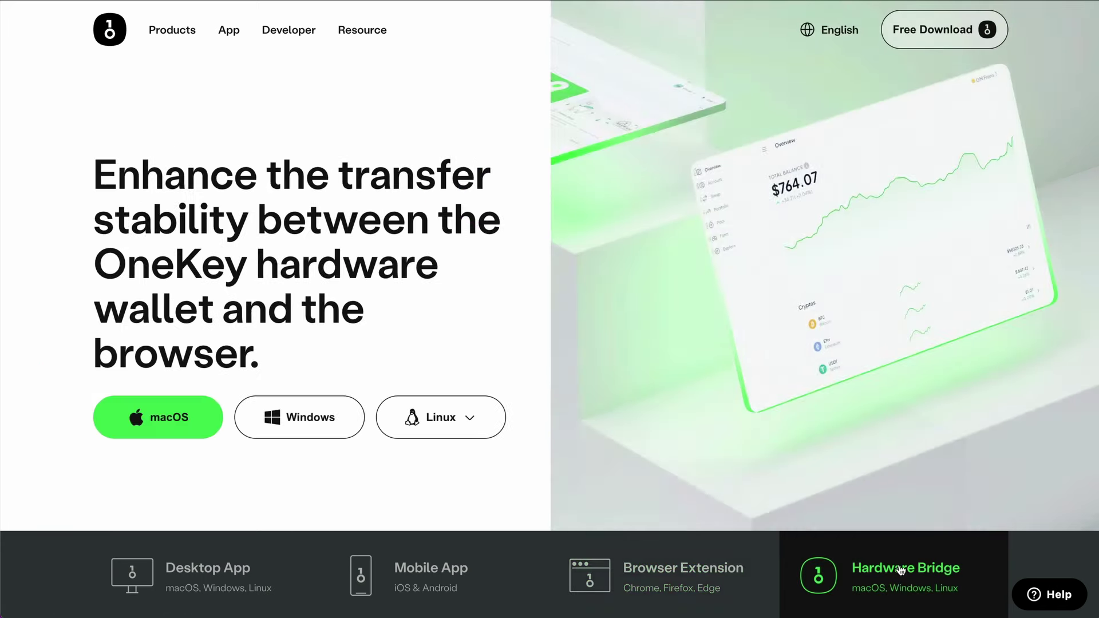
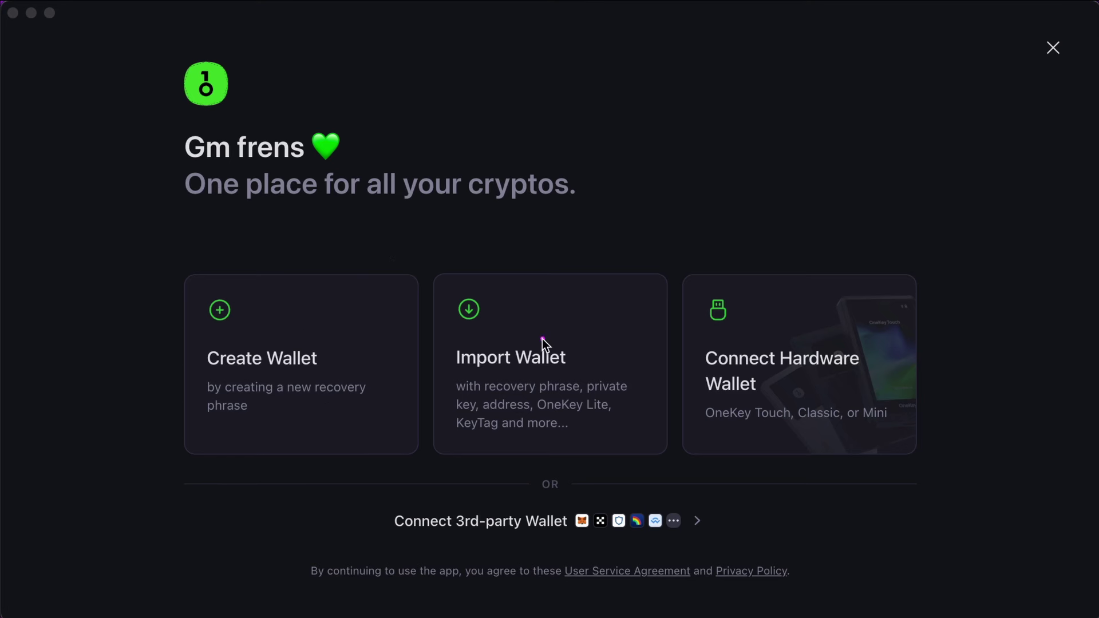
Step: Start creating a brand new wallet, then go back to the welcome screen
{"action": "left_click_drag", "start_coordinate": [542, 339], "coordinate": [612, 179]}
{"action": "mouse_move", "coordinate": [786, 379]}
{"action": "left_mouse_down"}
{"action": "mouse_move", "coordinate": [849, 246]}
{"action": "mouse_move", "coordinate": [843, 217]}
{"action": "left_mouse_up"}
{"action": "left_click", "coordinate": [777, 246]}
{"action": "left_click", "coordinate": [306, 359]}
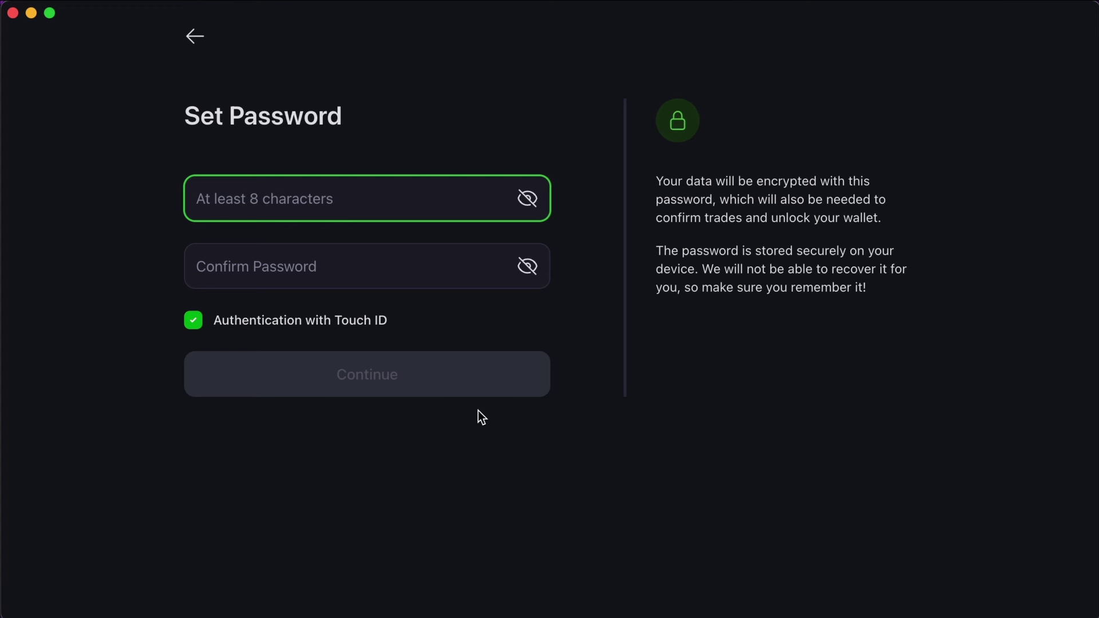
{"action": "left_click", "coordinate": [195, 37]}
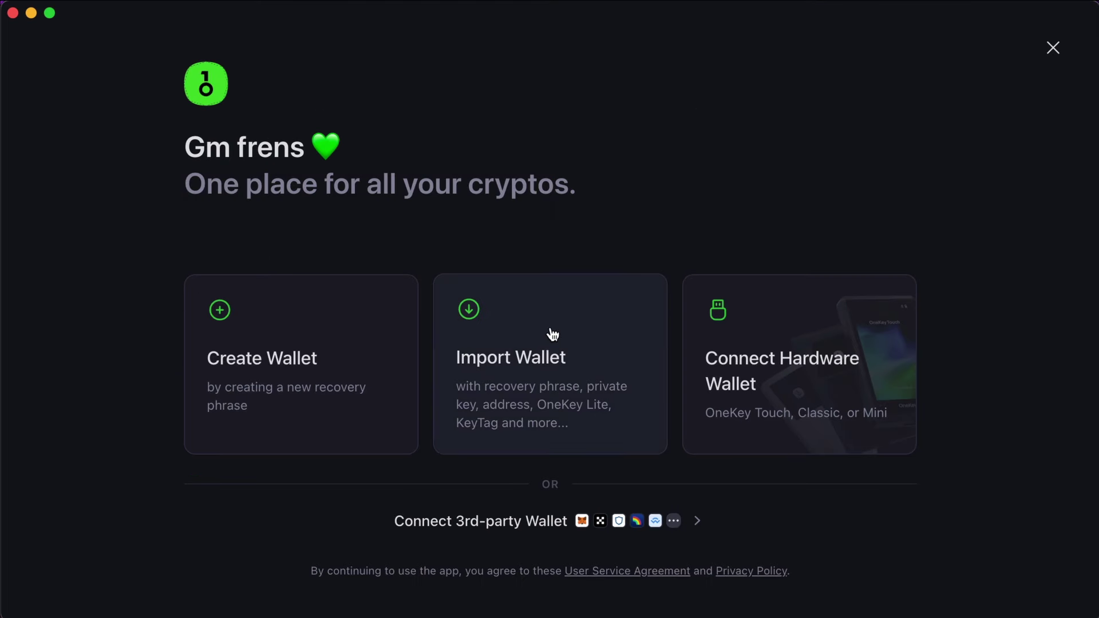
Step: Open Import Wallet > Recovery Phrase and check the phrase lengths, keeping 12 words
{"action": "left_click", "coordinate": [533, 379]}
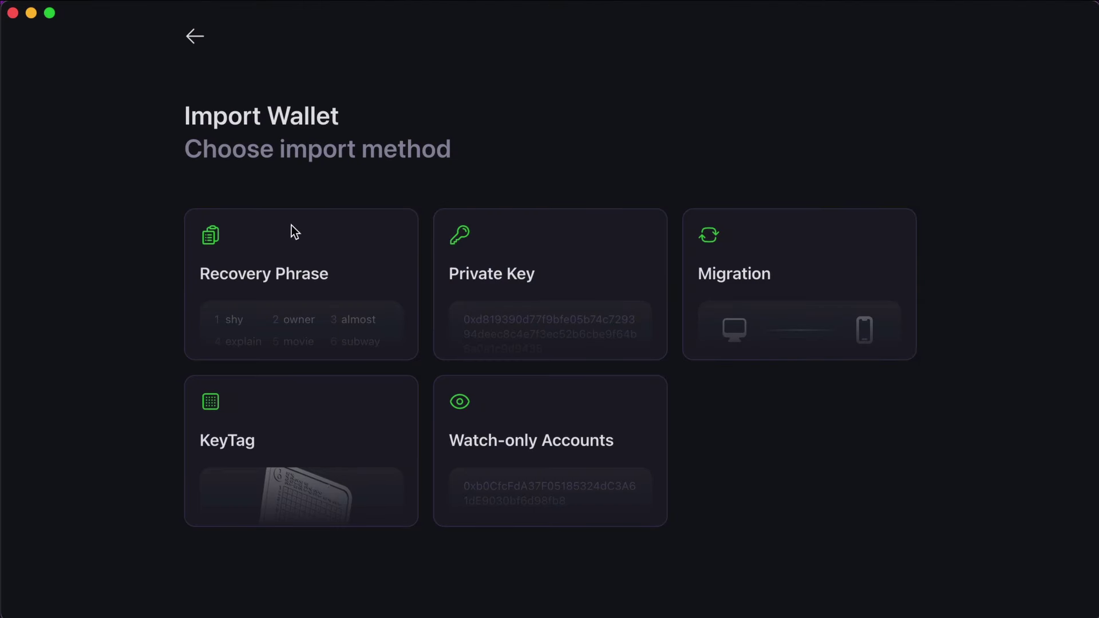
{"action": "left_click", "coordinate": [285, 293]}
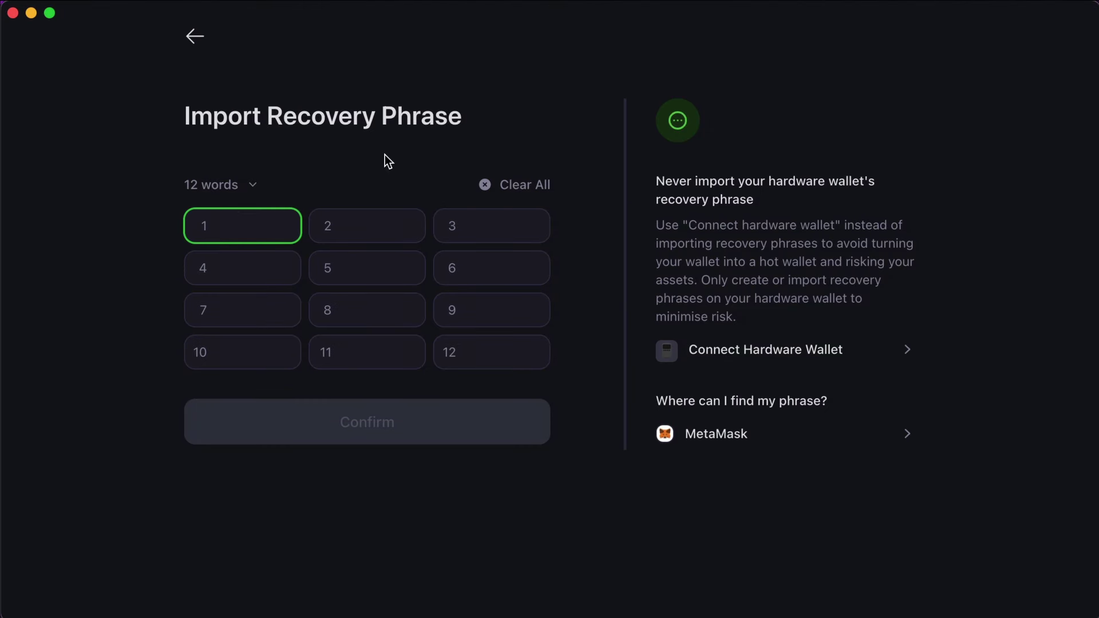
{"action": "left_click", "coordinate": [255, 182]}
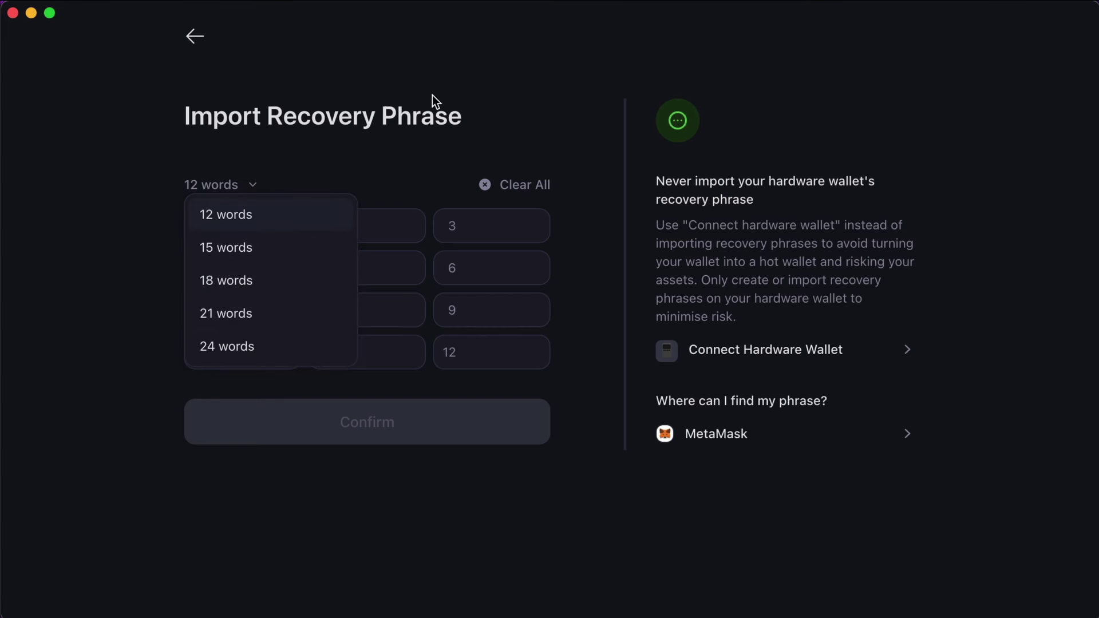
{"action": "left_click", "coordinate": [483, 85]}
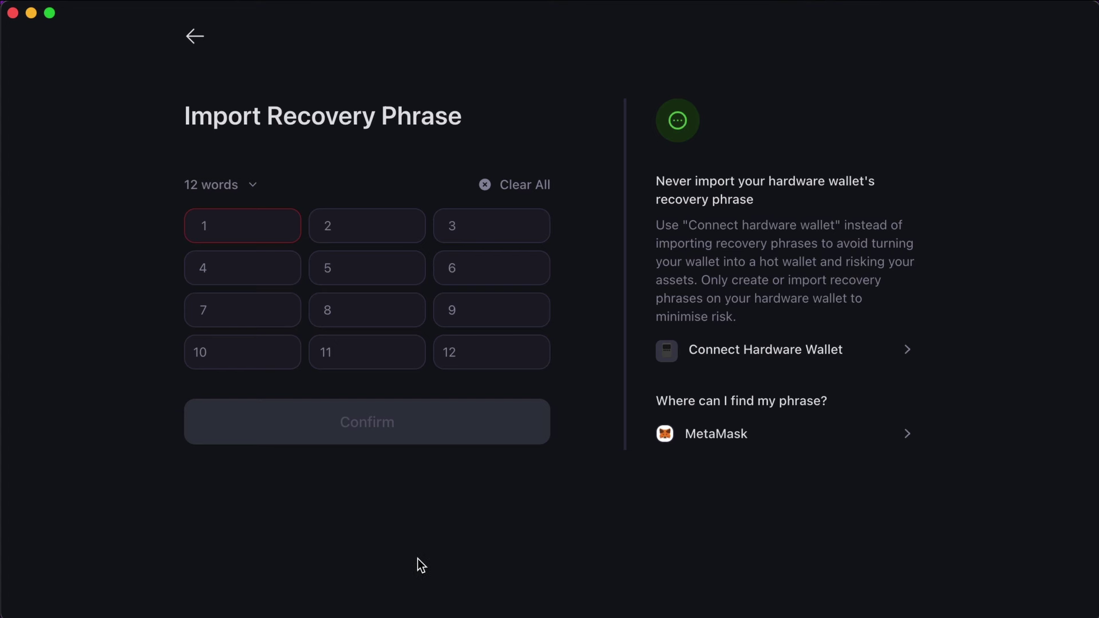
Step: Review the Private Key and Migration import options
{"action": "left_click", "coordinate": [197, 58]}
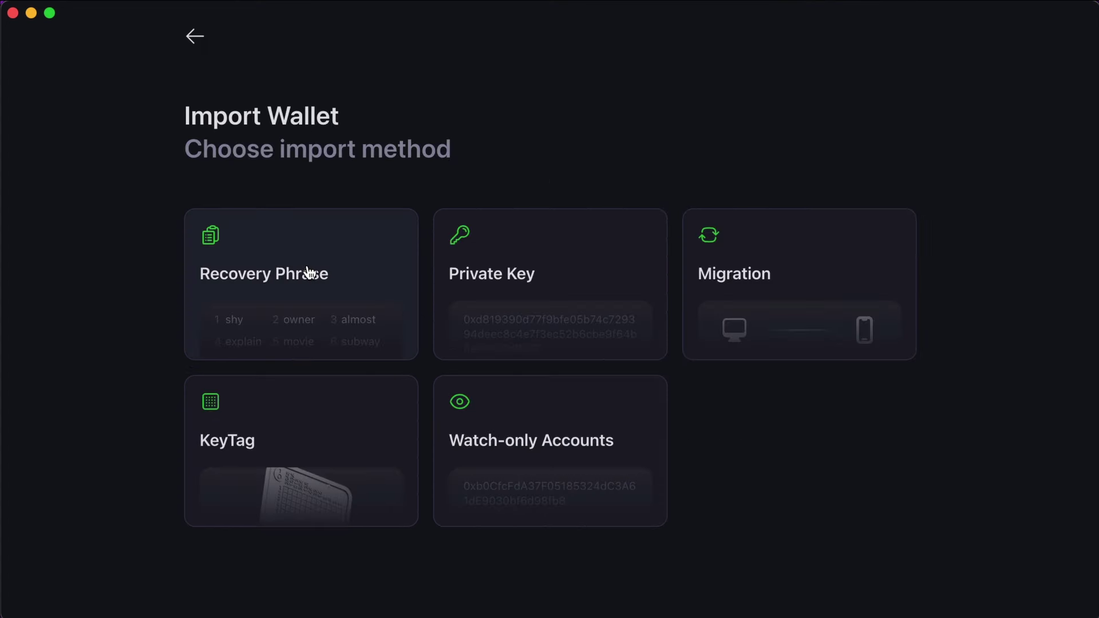
{"action": "left_click", "coordinate": [564, 264]}
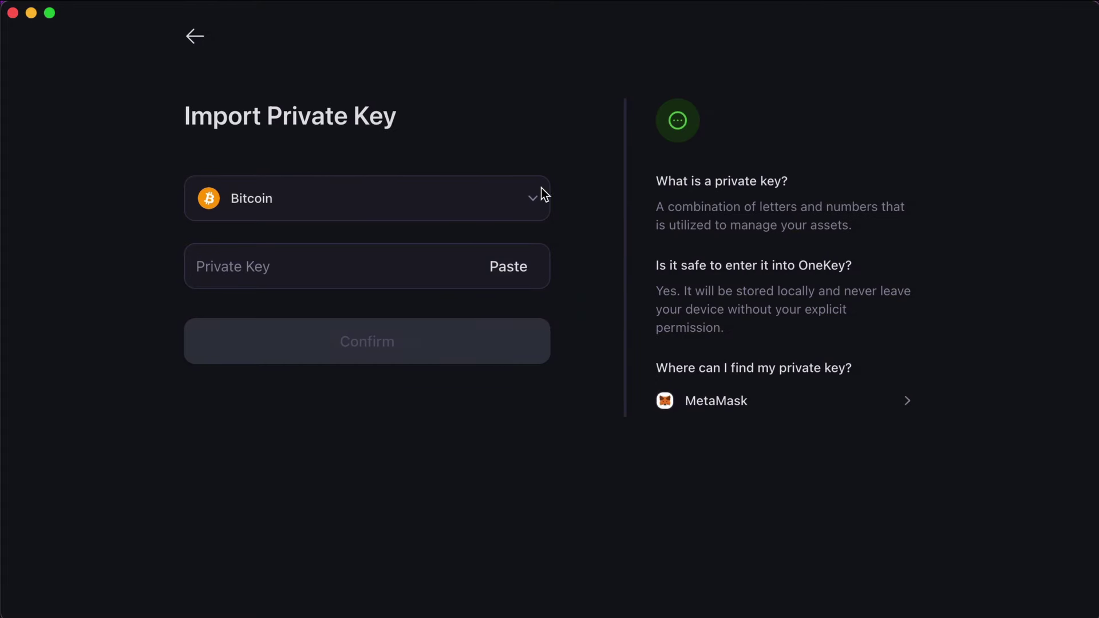
{"action": "left_click", "coordinate": [195, 37]}
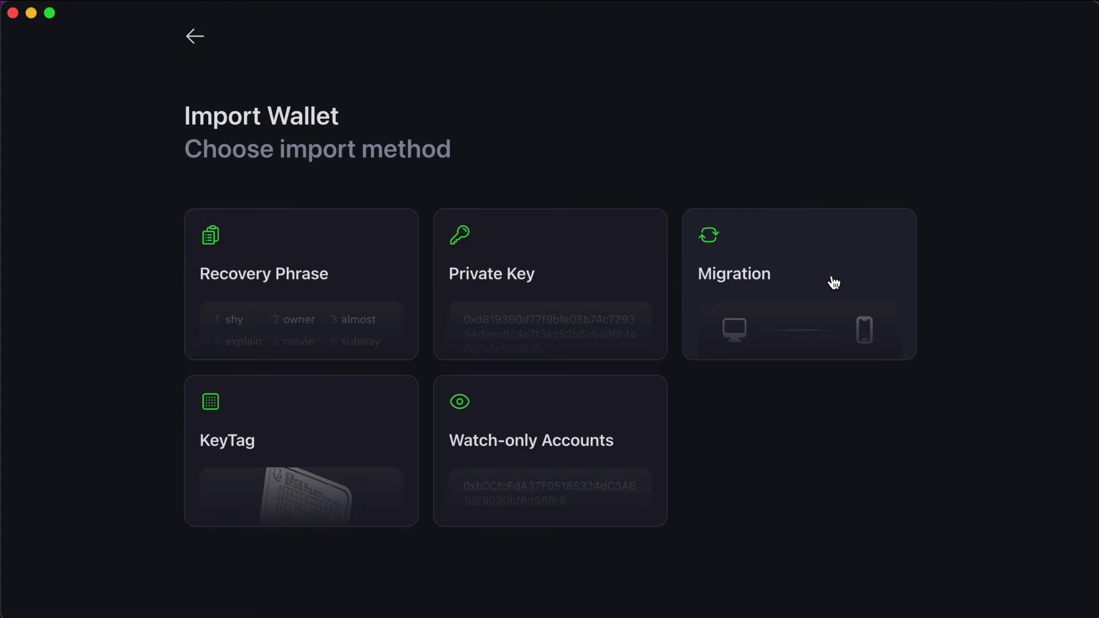
{"action": "left_click", "coordinate": [768, 290]}
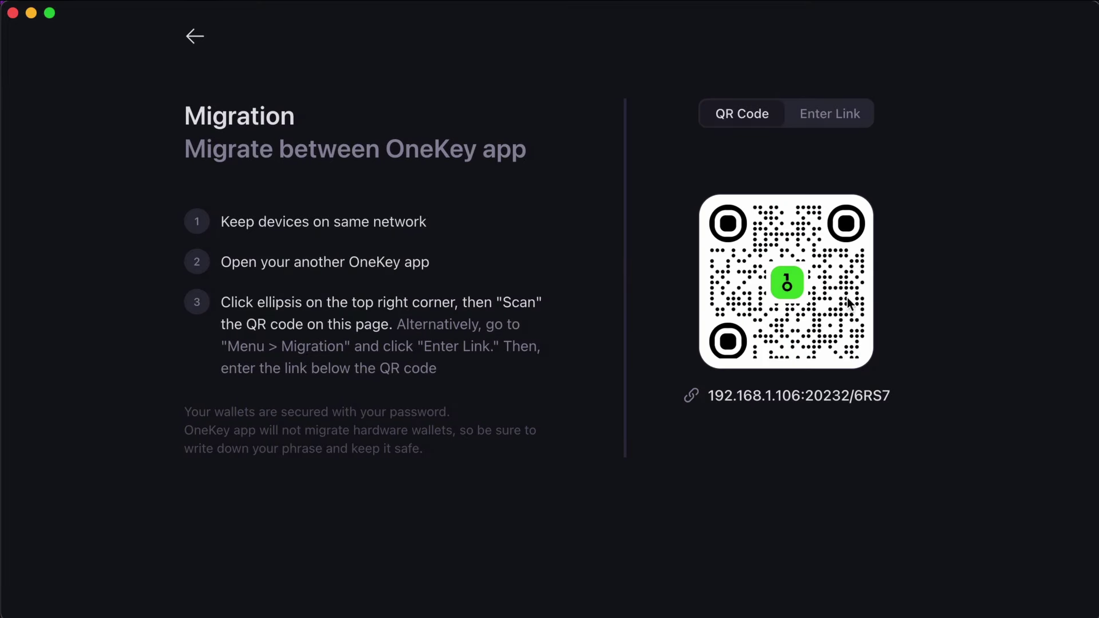
{"action": "mouse_move", "coordinate": [765, 256]}
{"action": "left_mouse_down"}
{"action": "mouse_move", "coordinate": [724, 194]}
{"action": "mouse_move", "coordinate": [472, 85]}
{"action": "left_mouse_up"}
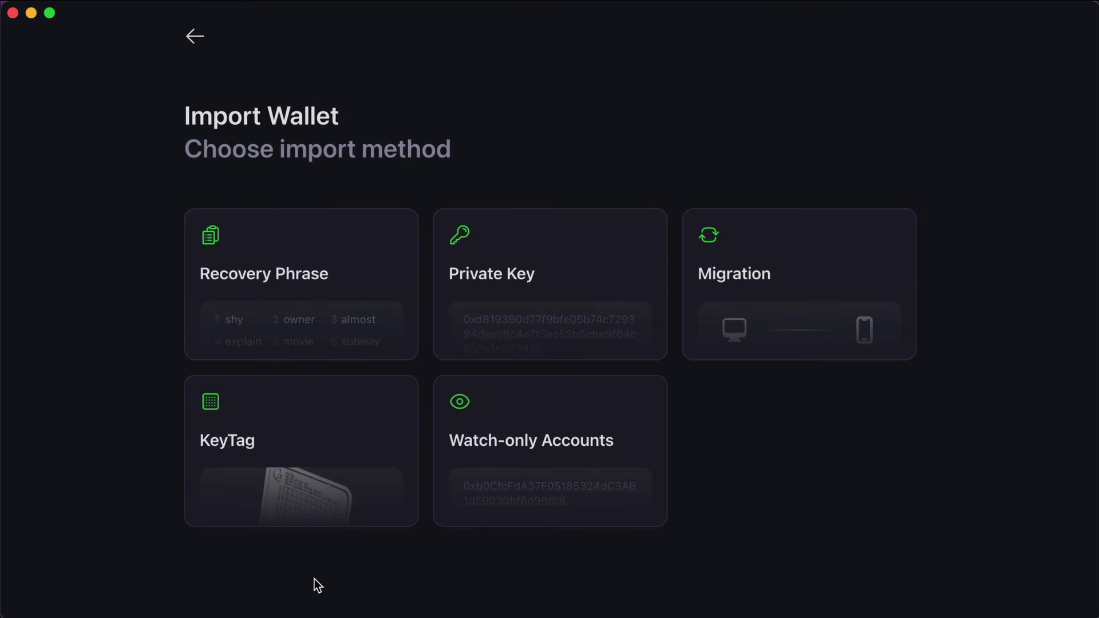
Step: Look at the KeyTag and Bitcoin Watch-only Accounts imports, then leave the watch-only form
{"action": "left_click", "coordinate": [318, 439]}
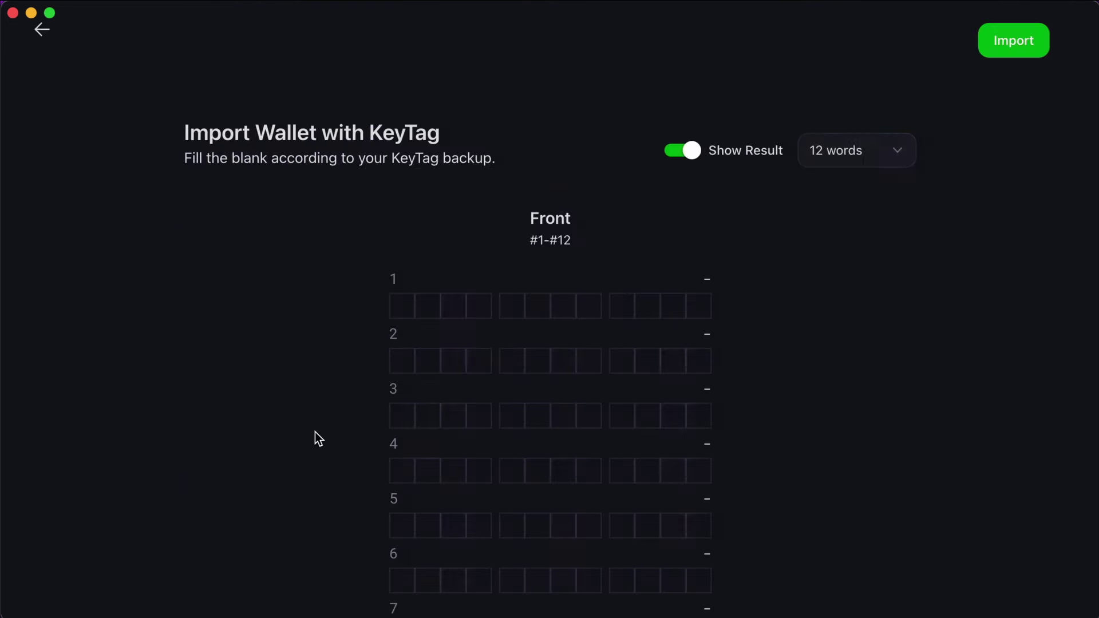
{"action": "scroll", "coordinate": [877, 391], "scroll_direction": "down", "scroll_amount": 5}
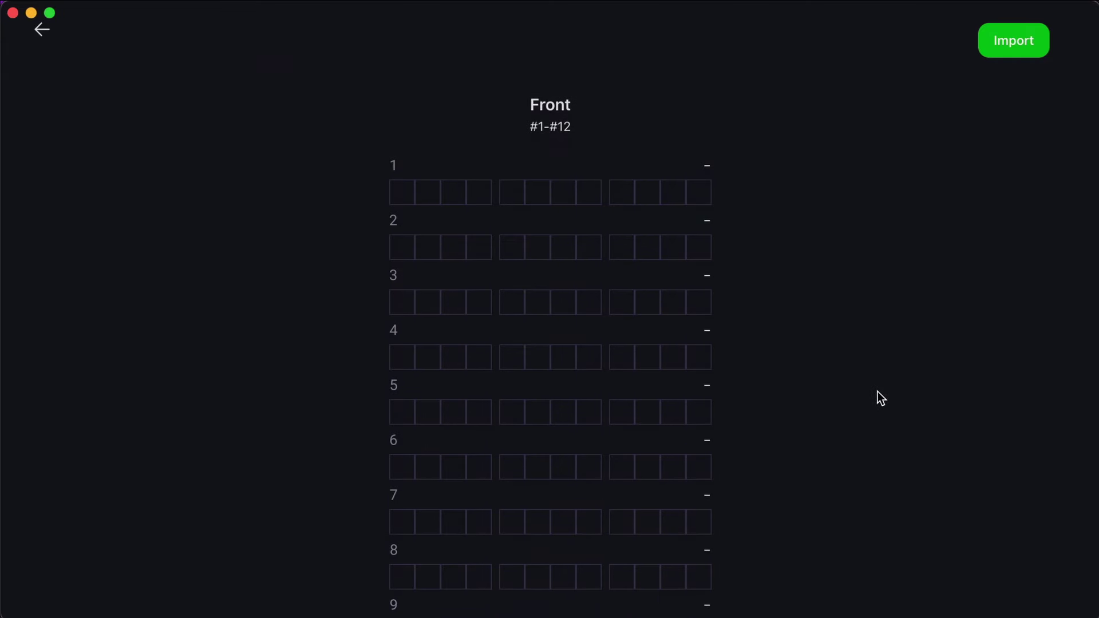
{"action": "scroll", "coordinate": [877, 391], "scroll_direction": "up", "scroll_amount": 5}
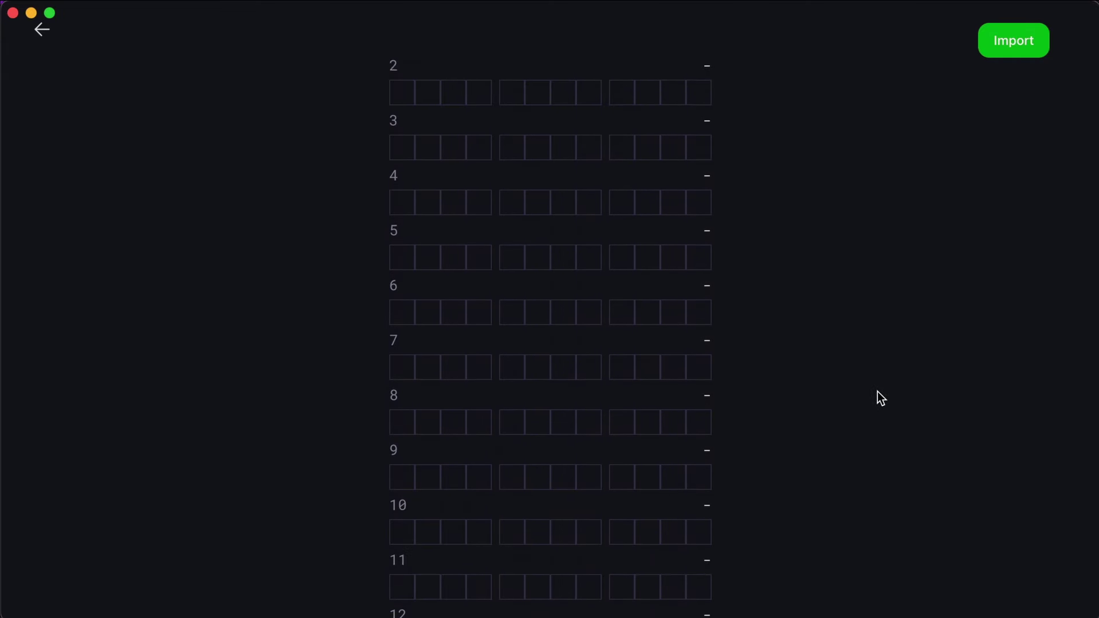
{"action": "left_click", "coordinate": [42, 31]}
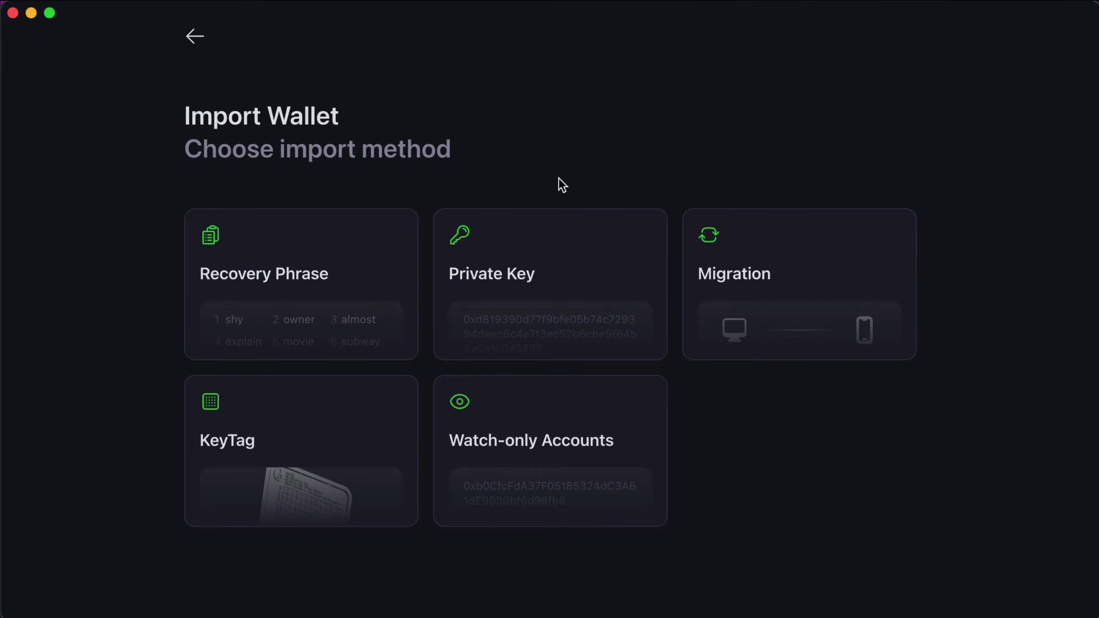
{"action": "left_click", "coordinate": [574, 447]}
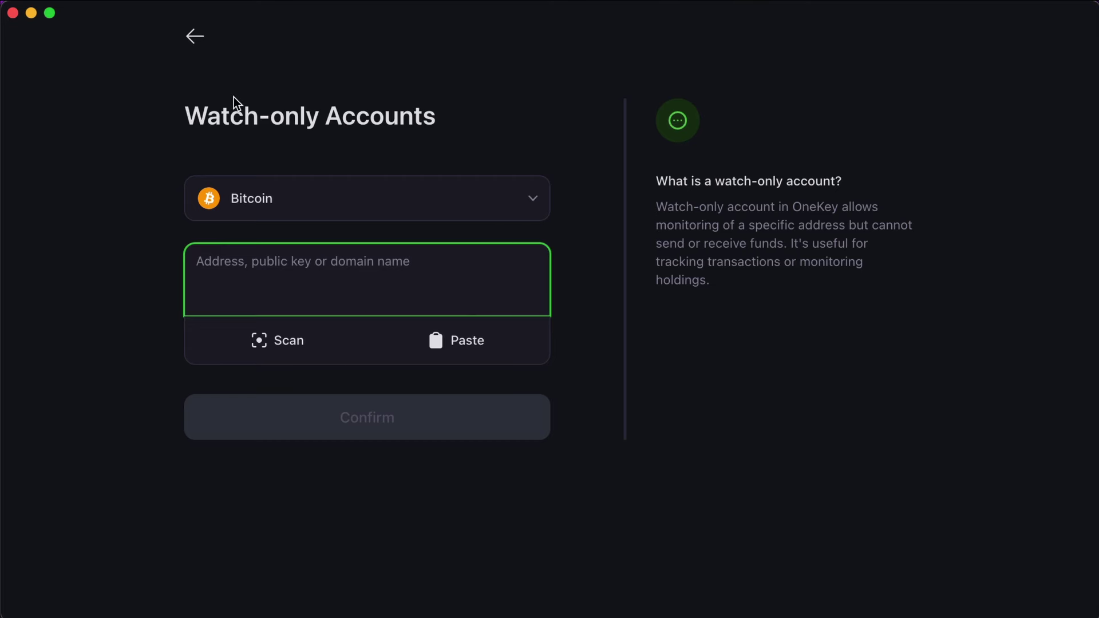
{"action": "left_click", "coordinate": [195, 36]}
Step: Connect the K1510 hardware wallet from the welcome screen and confirm its device PIN
{"action": "left_click", "coordinate": [196, 37]}
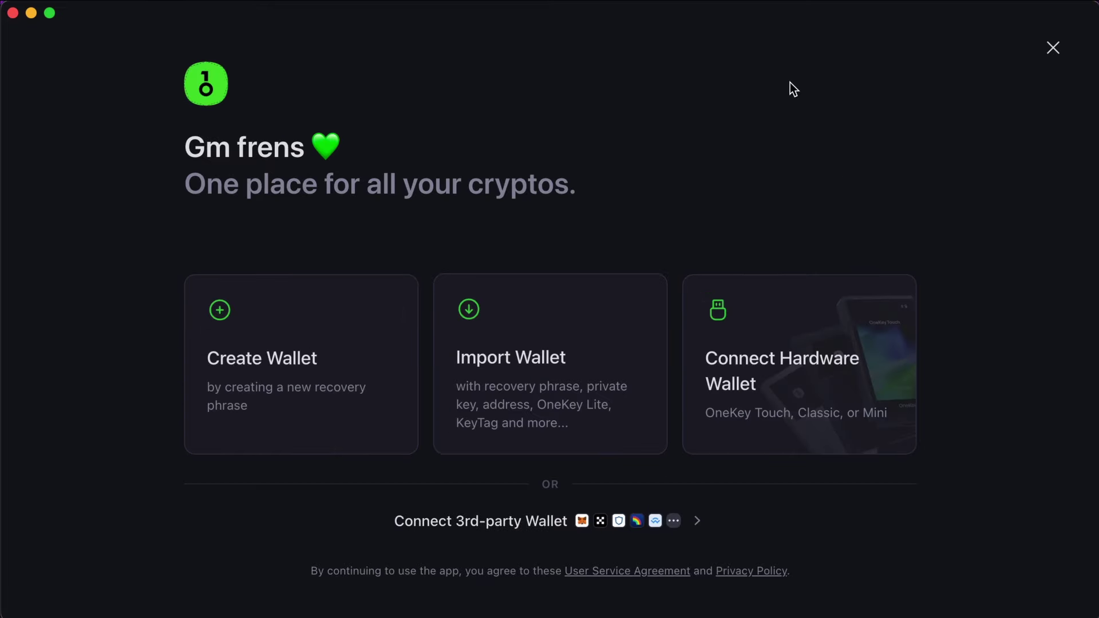
{"action": "left_click", "coordinate": [806, 346]}
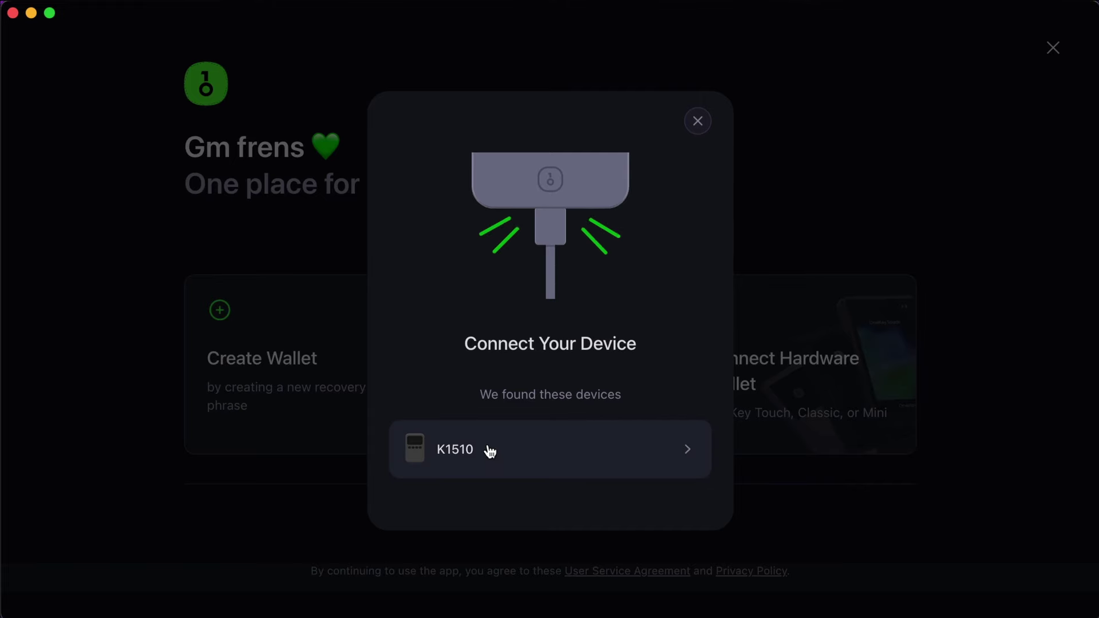
{"action": "left_click", "coordinate": [548, 448]}
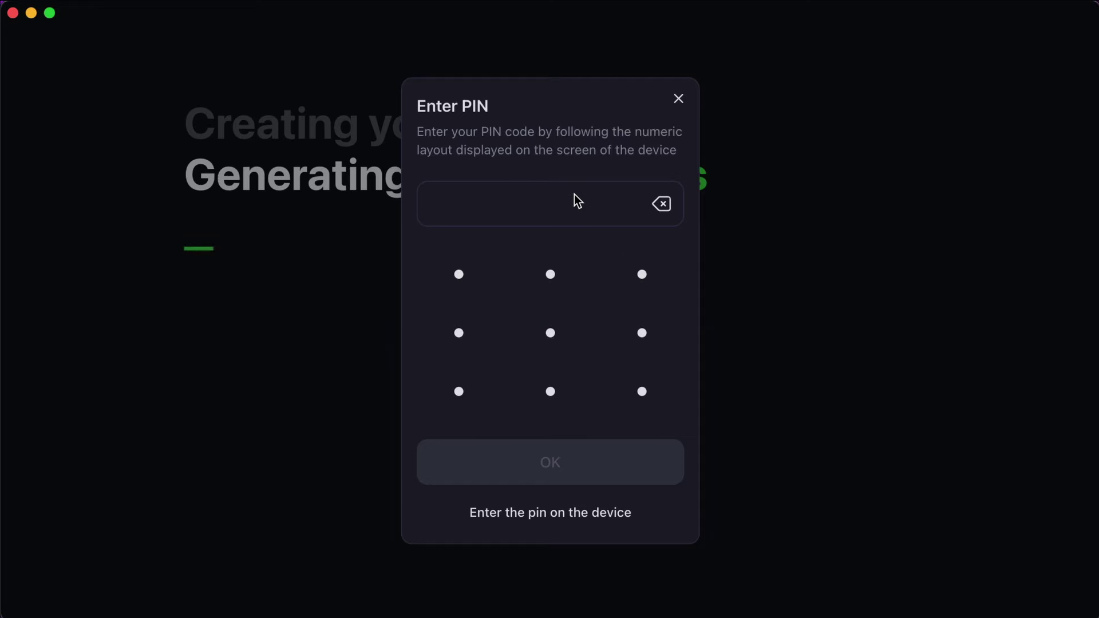
{"action": "type", "text": "1234"}
{"action": "left_click", "coordinate": [565, 474]}
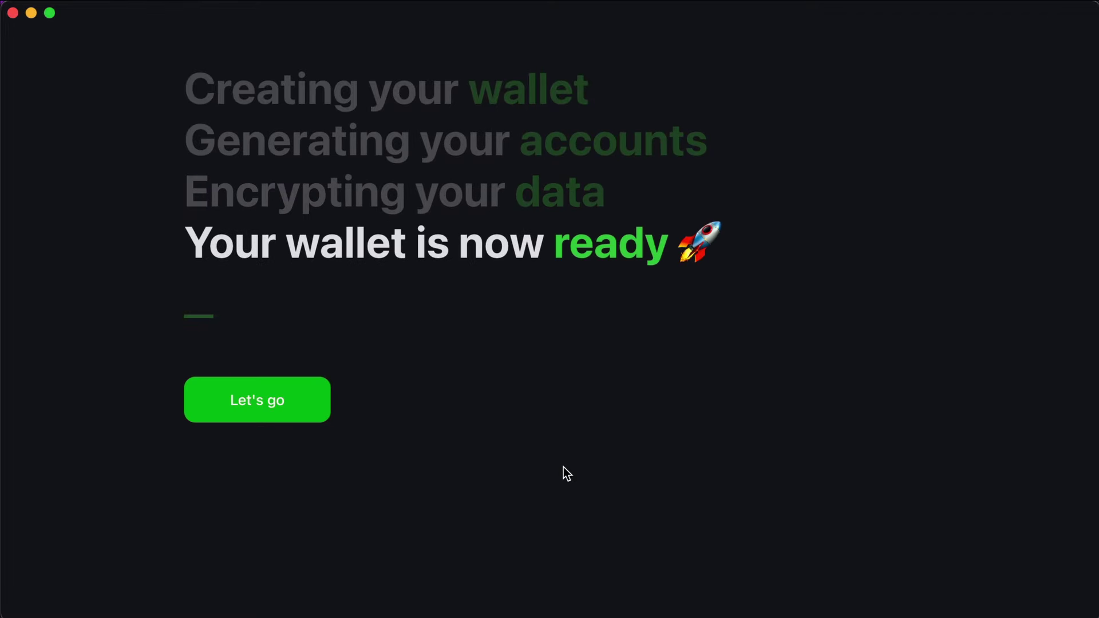
Step: Enter the new OneKey Classic wallet and browse its NFT, History and Tools tabs
{"action": "left_click", "coordinate": [271, 408]}
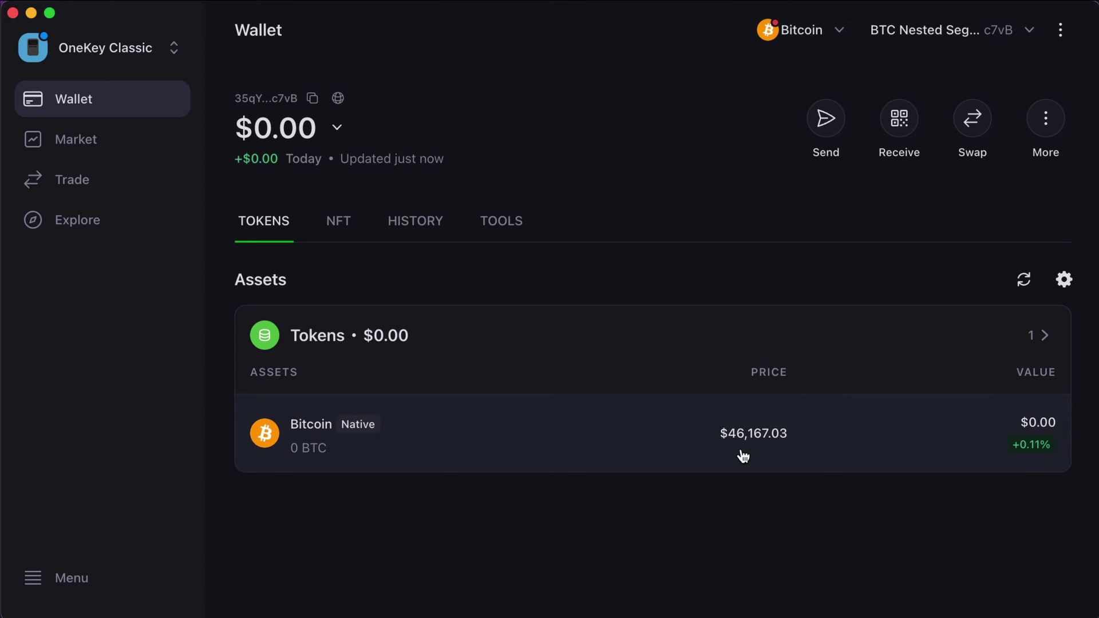
{"action": "mouse_move", "coordinate": [858, 425]}
{"action": "left_mouse_down"}
{"action": "mouse_move", "coordinate": [694, 431]}
{"action": "mouse_move", "coordinate": [813, 409]}
{"action": "left_mouse_up"}
{"action": "left_click", "coordinate": [341, 235]}
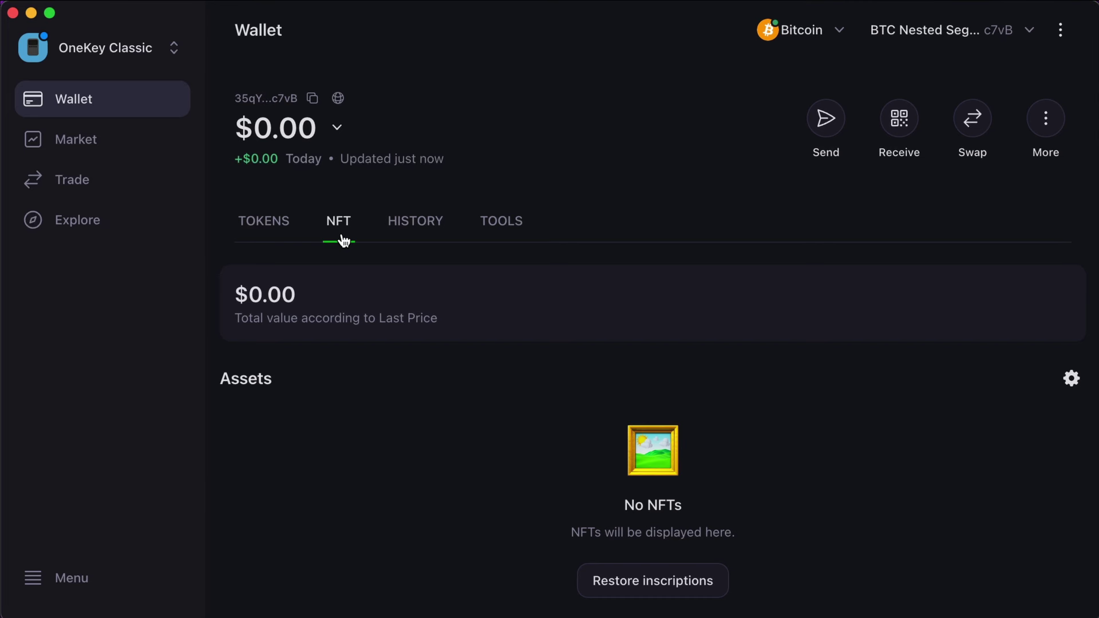
{"action": "left_click", "coordinate": [417, 224]}
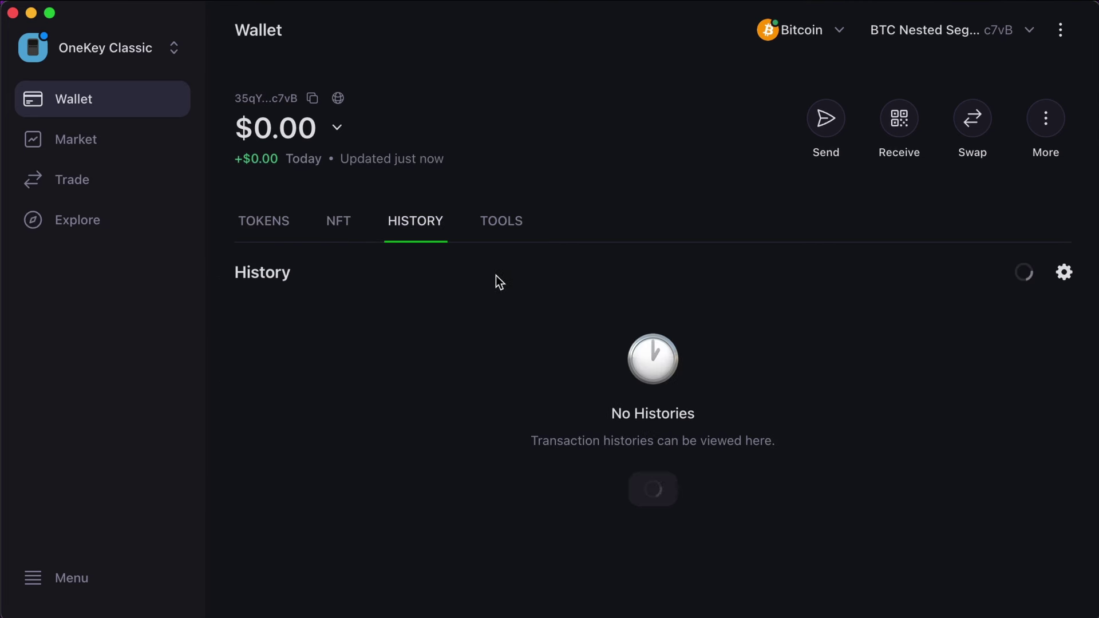
{"action": "left_click", "coordinate": [513, 228]}
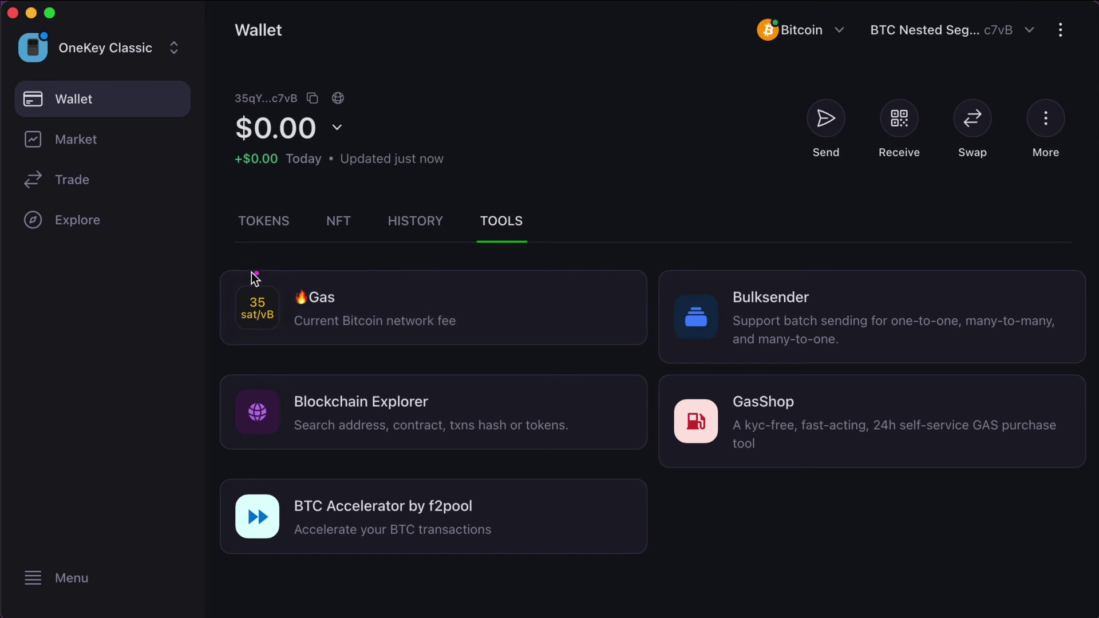
{"action": "mouse_move", "coordinate": [249, 269]}
{"action": "left_mouse_down"}
{"action": "mouse_move", "coordinate": [230, 321]}
{"action": "mouse_move", "coordinate": [261, 270]}
{"action": "left_mouse_up"}
{"action": "mouse_move", "coordinate": [877, 189]}
{"action": "left_mouse_down"}
{"action": "mouse_move", "coordinate": [1005, 192]}
{"action": "mouse_move", "coordinate": [1039, 74]}
{"action": "mouse_move", "coordinate": [744, 244]}
{"action": "mouse_move", "coordinate": [939, 234]}
{"action": "left_mouse_up"}
Step: Glance at the BTC Send form and Receive address panel, closing each
{"action": "left_click", "coordinate": [823, 122]}
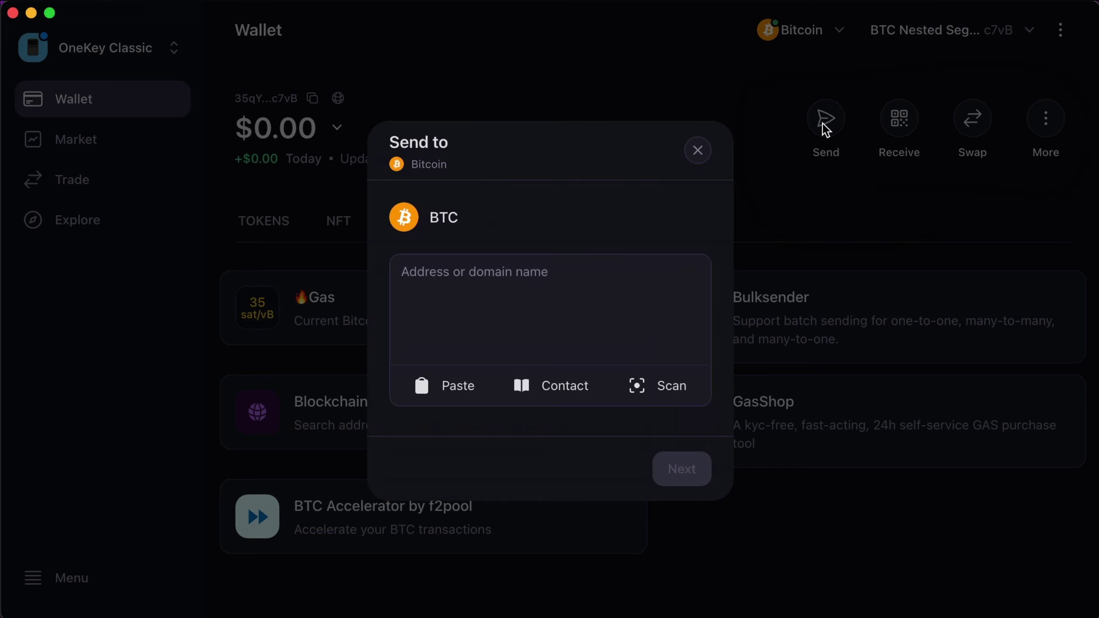
{"action": "left_click", "coordinate": [703, 156]}
{"action": "left_click", "coordinate": [899, 119]}
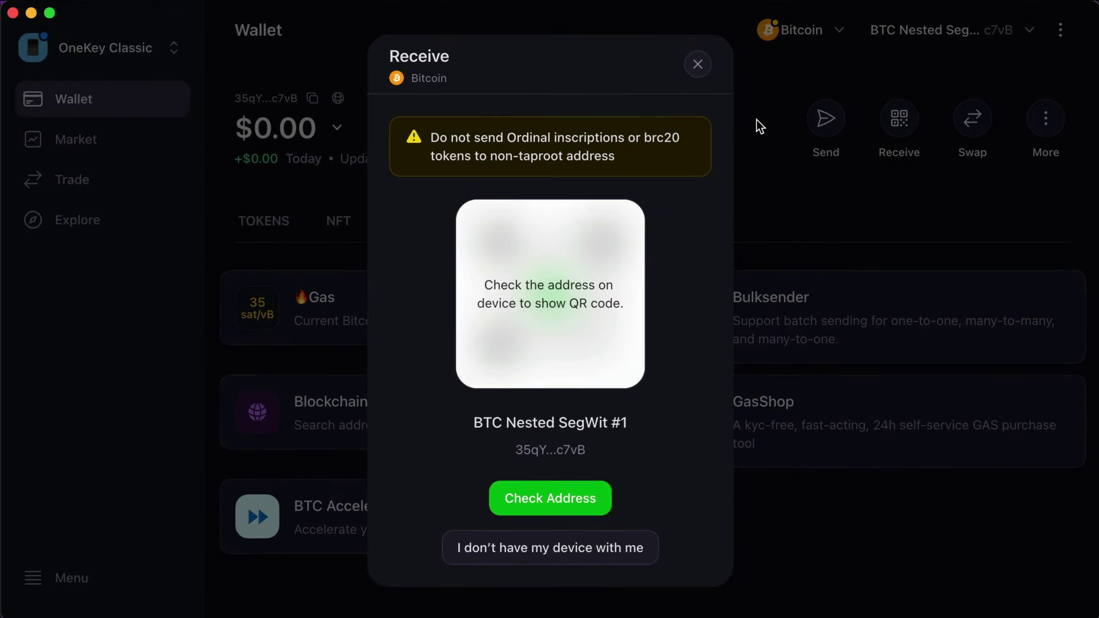
{"action": "left_click", "coordinate": [698, 64]}
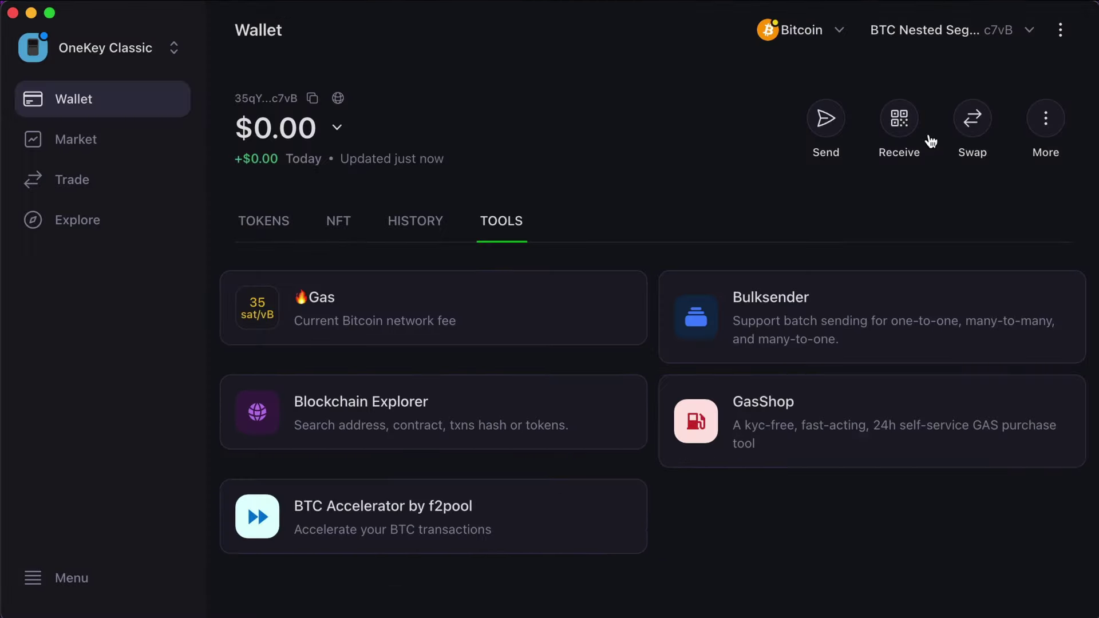
Step: Open Swap & Bridge and dismiss the Welcome to OneKey Swap introduction
{"action": "left_click", "coordinate": [973, 119]}
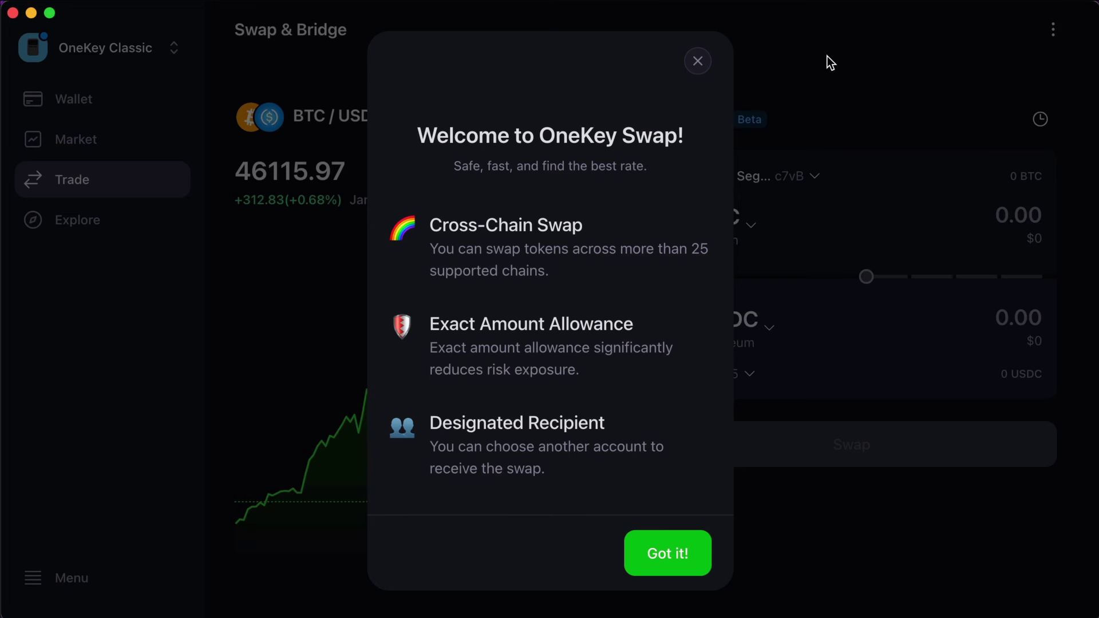
{"action": "left_click_drag", "start_coordinate": [595, 218], "coordinate": [637, 168]}
{"action": "left_click_drag", "start_coordinate": [544, 368], "coordinate": [604, 317]}
{"action": "left_click_drag", "start_coordinate": [496, 473], "coordinate": [563, 442]}
{"action": "left_click", "coordinate": [658, 552]}
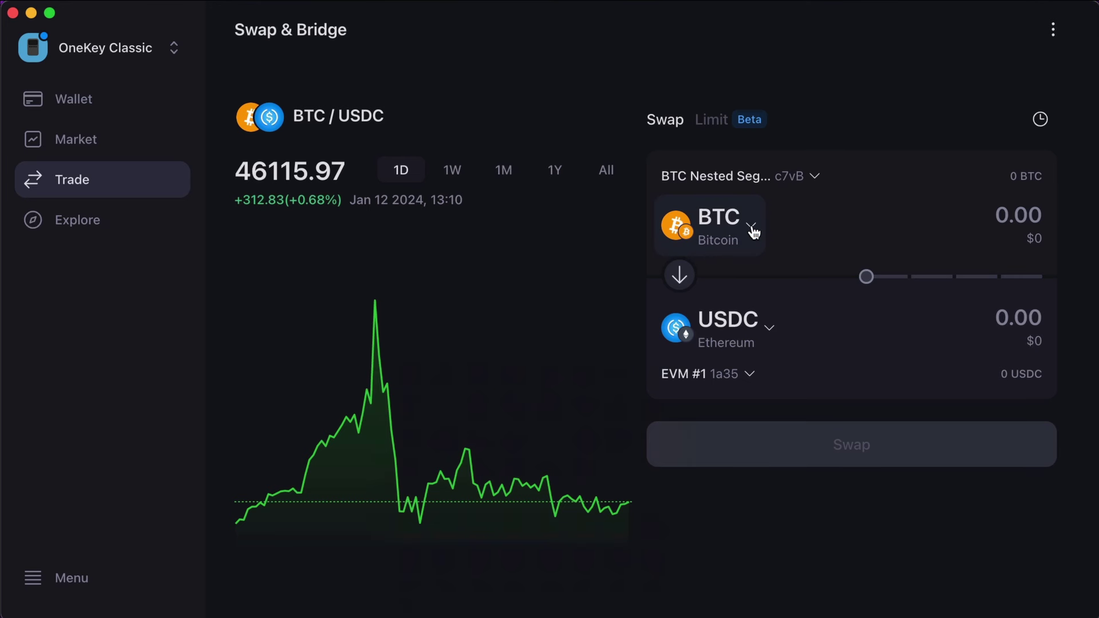
Step: Check the From and To token lists, keeping the BTC to USDC pair
{"action": "left_click", "coordinate": [750, 226]}
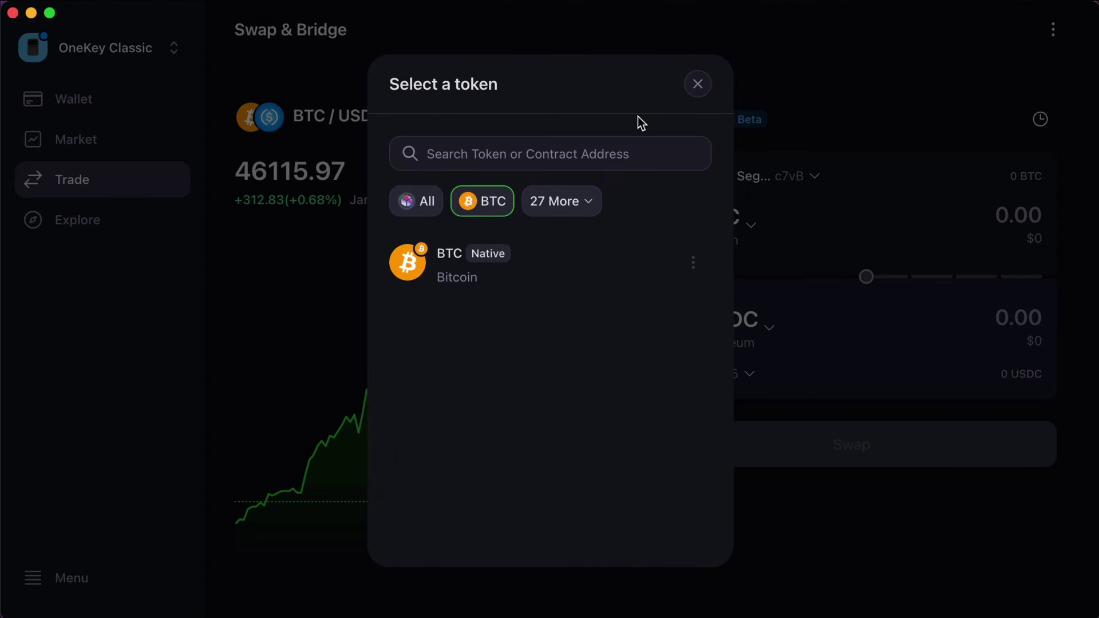
{"action": "left_click", "coordinate": [698, 85]}
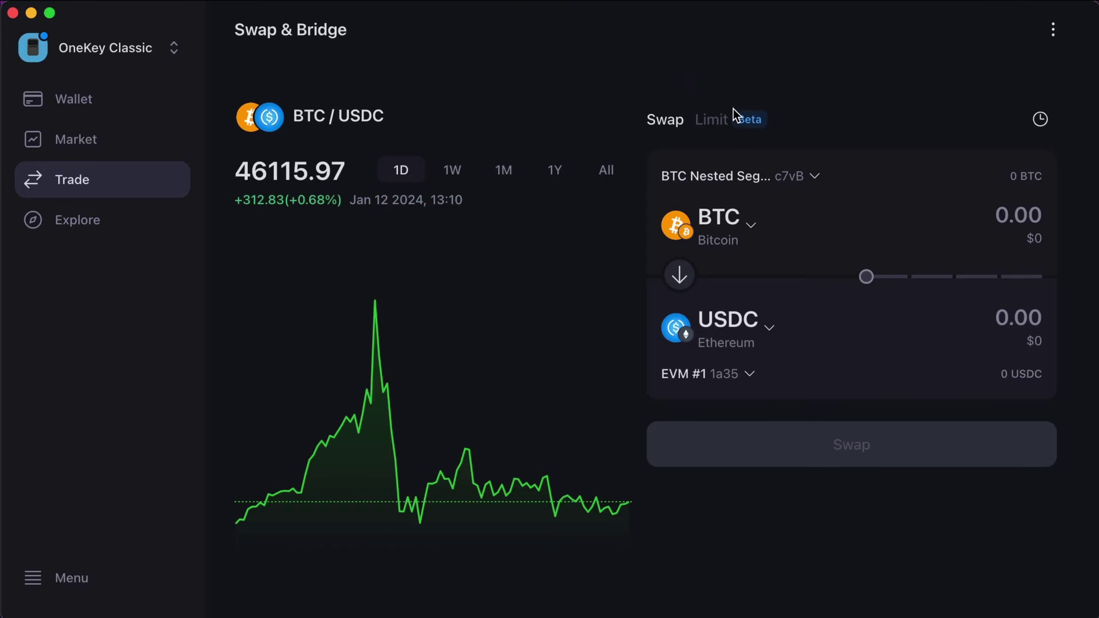
{"action": "left_click", "coordinate": [758, 324]}
{"action": "scroll", "coordinate": [554, 422], "scroll_direction": "down", "scroll_amount": 5}
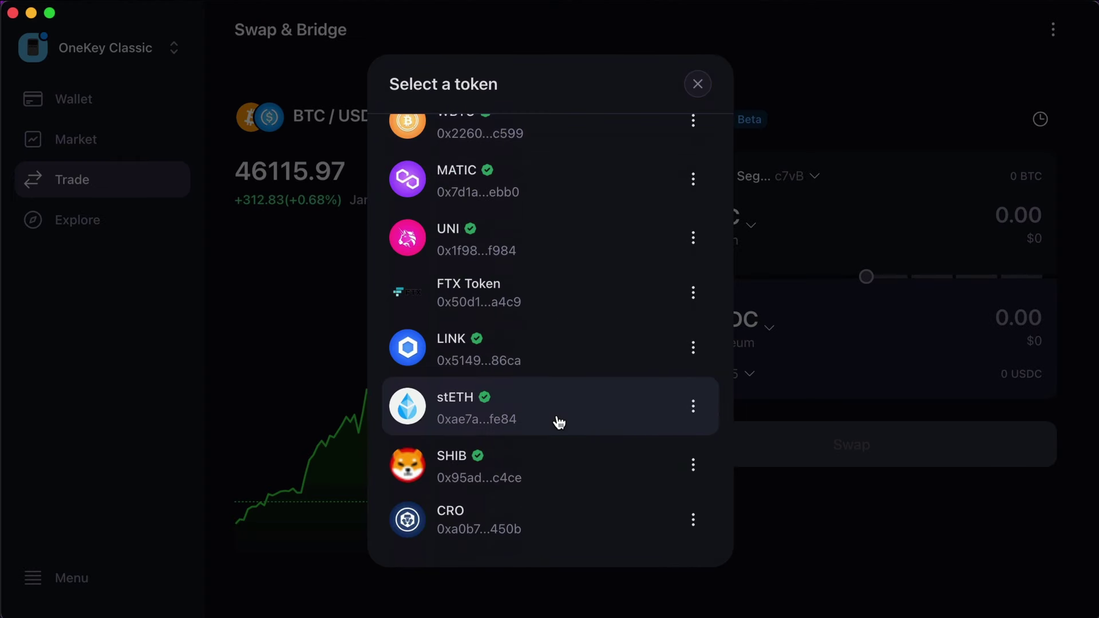
{"action": "scroll", "coordinate": [554, 422], "scroll_direction": "up", "scroll_amount": 4}
{"action": "scroll", "coordinate": [559, 423], "scroll_direction": "up", "scroll_amount": 2}
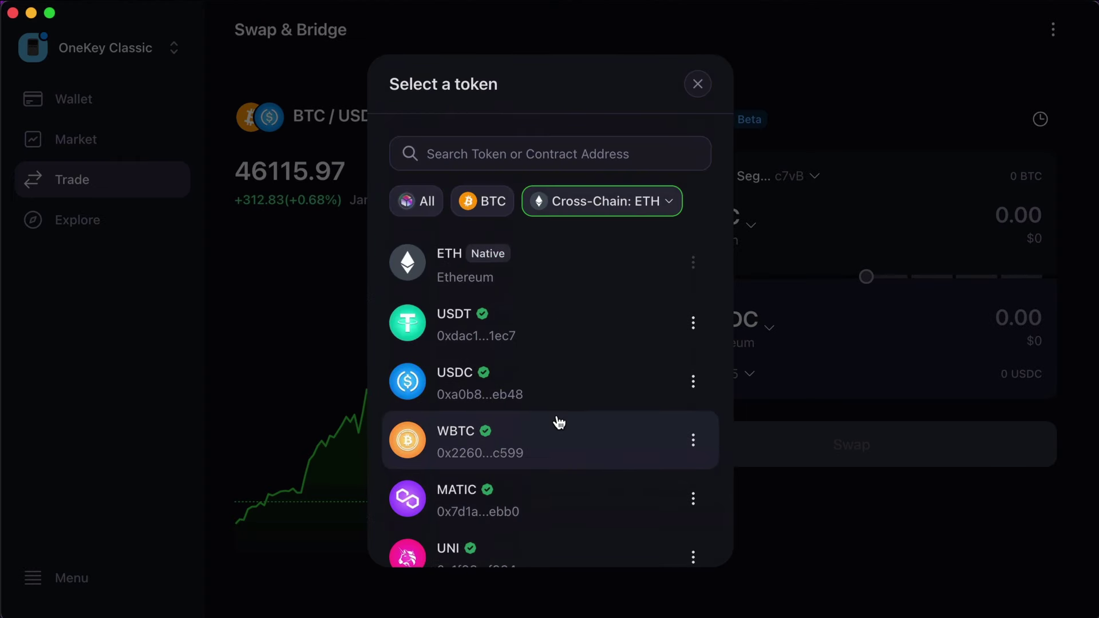
{"action": "left_click", "coordinate": [699, 84]}
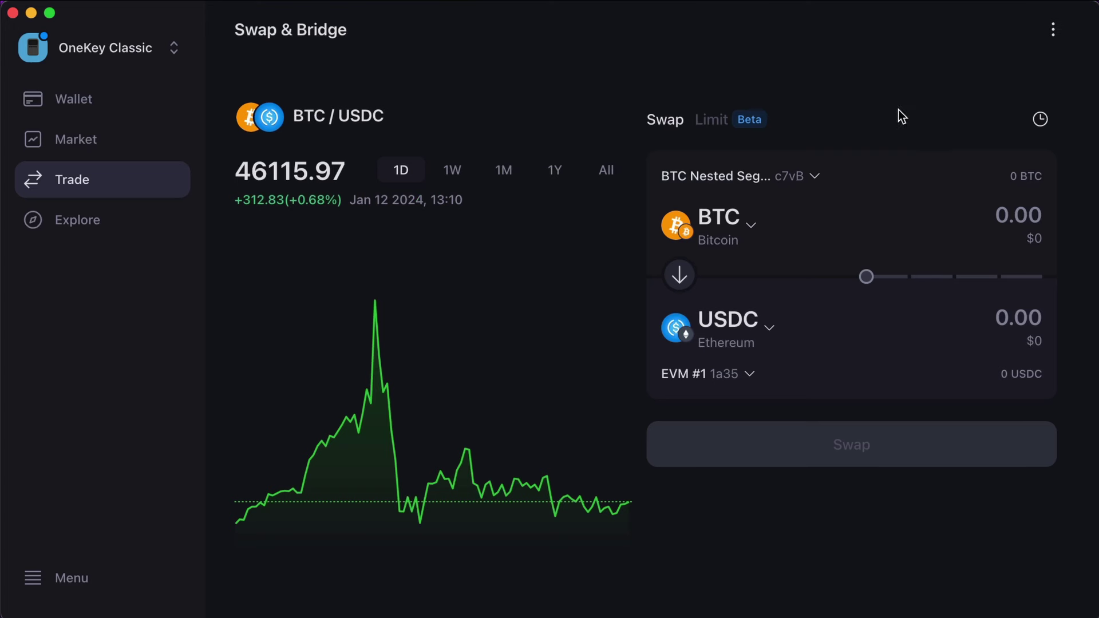
Step: Return to the Bitcoin wallet and look at Buy Crypto under More
{"action": "left_click", "coordinate": [86, 106]}
{"action": "left_click", "coordinate": [1049, 123]}
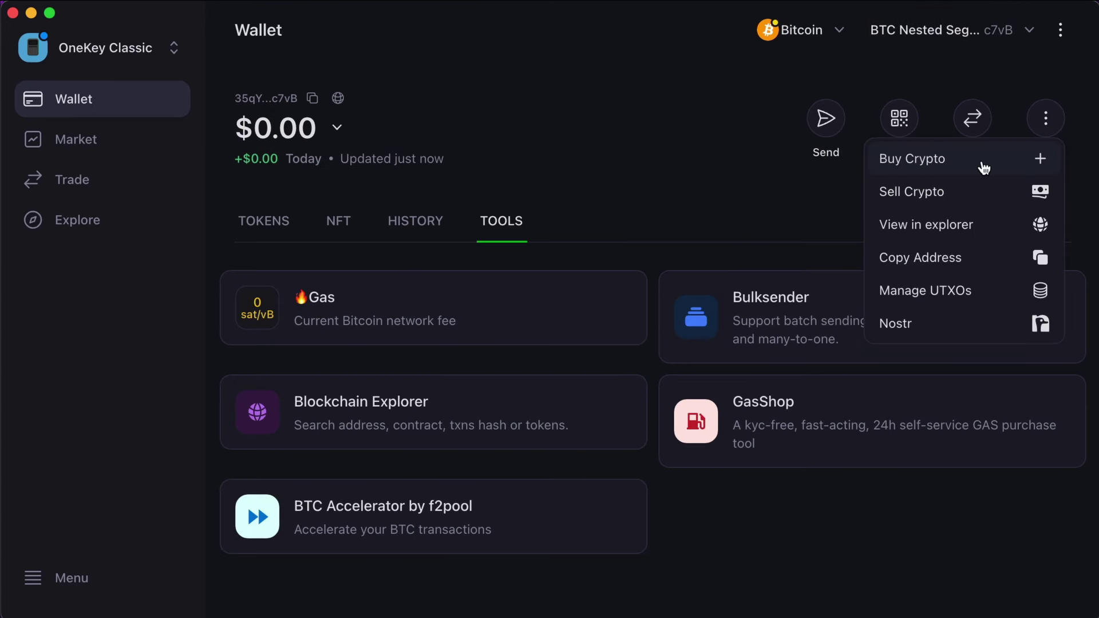
{"action": "left_click", "coordinate": [984, 167]}
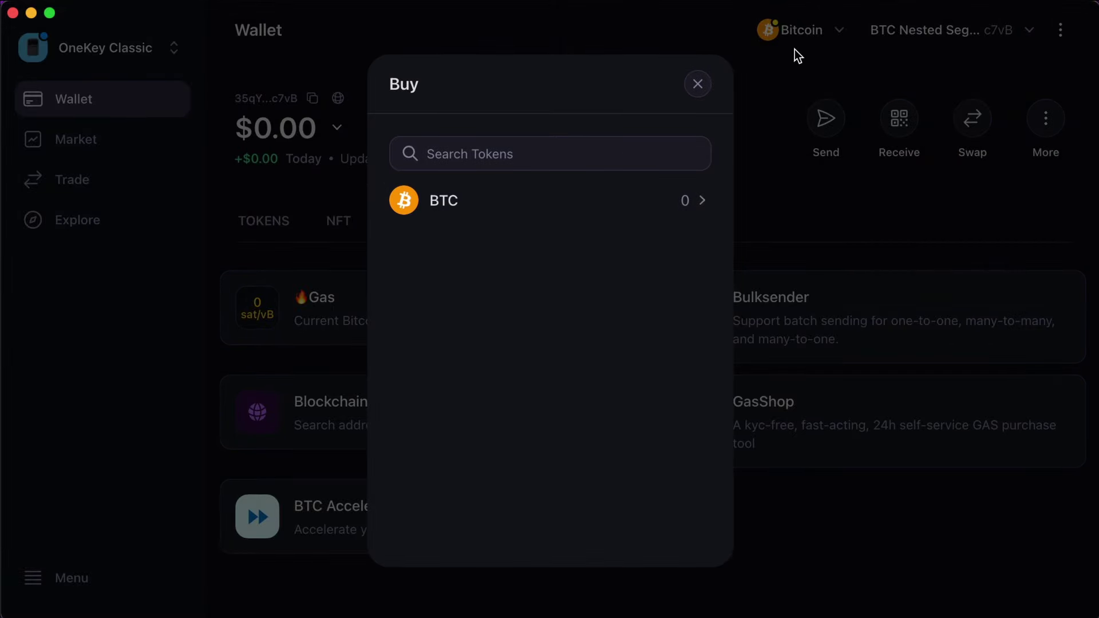
{"action": "left_click", "coordinate": [698, 86]}
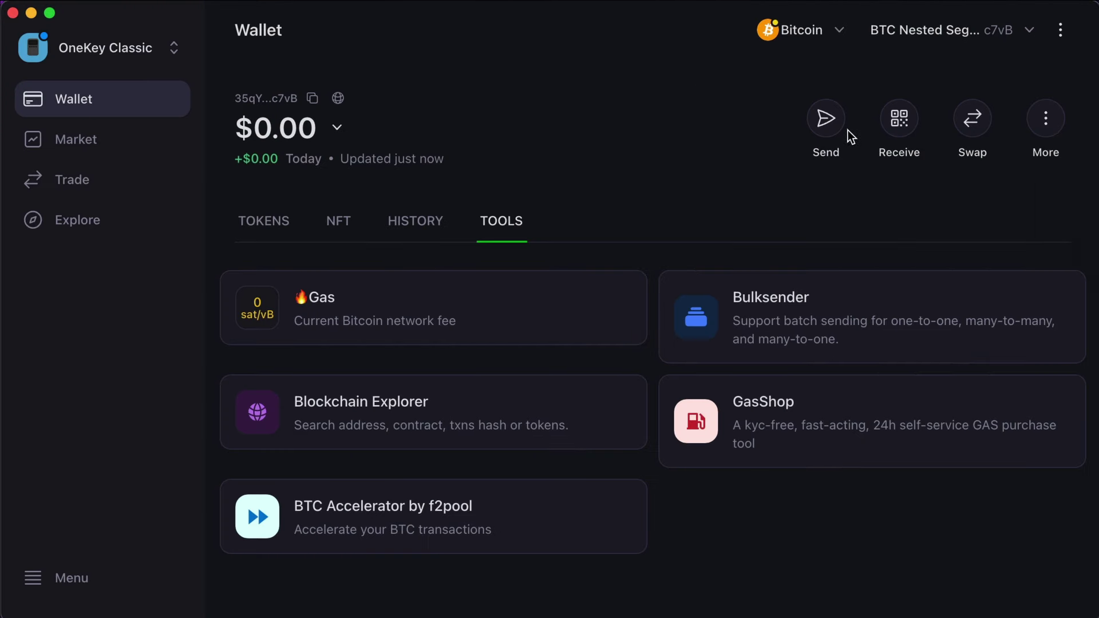
Step: Check Manage UTXOs, which shows no UTXOs, then dismiss the More menu
{"action": "left_click", "coordinate": [1045, 118]}
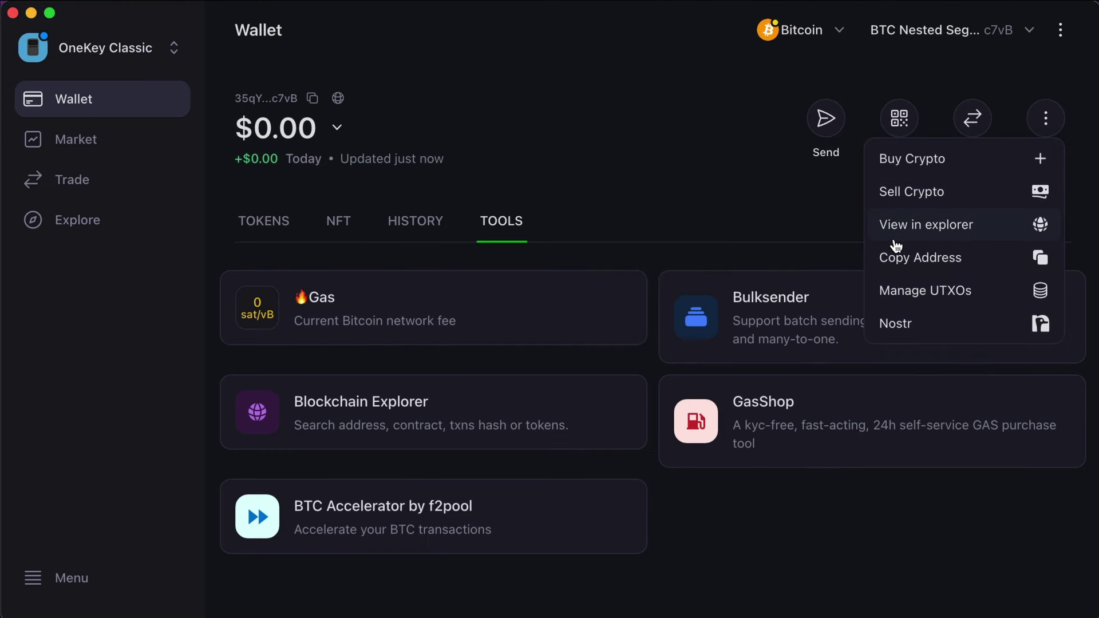
{"action": "left_click", "coordinate": [974, 290]}
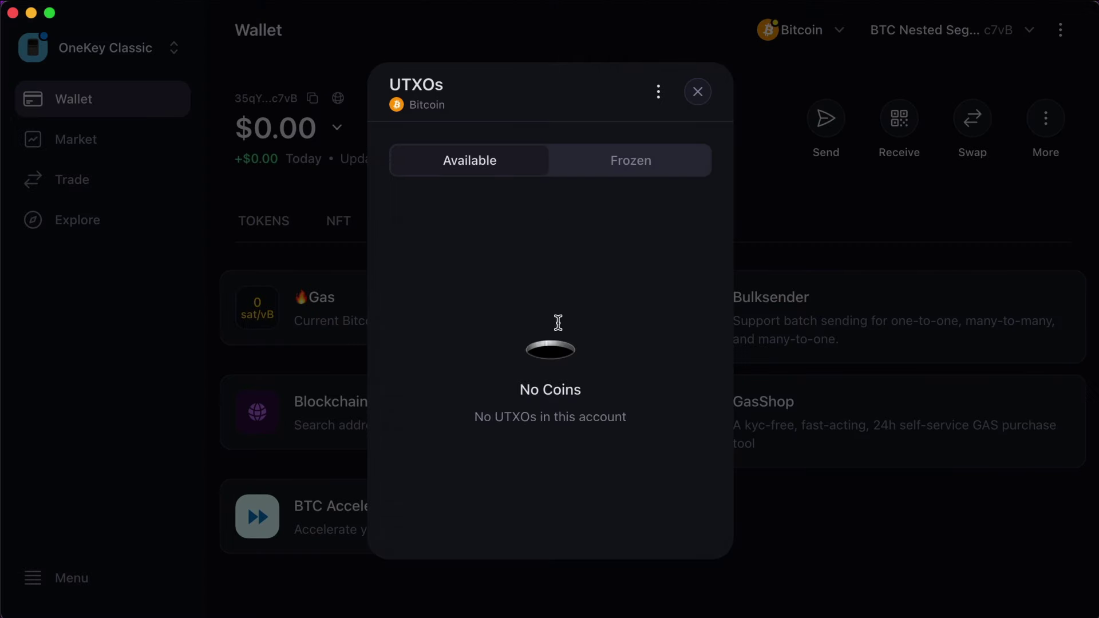
{"action": "left_click", "coordinate": [704, 101]}
{"action": "left_click", "coordinate": [1052, 125]}
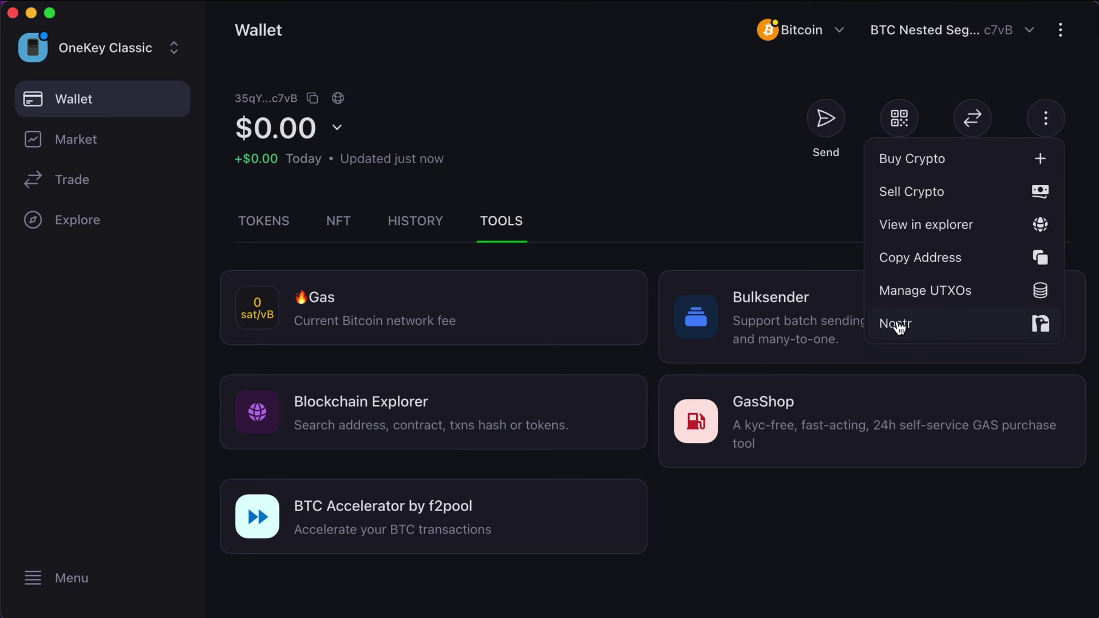
{"action": "left_click", "coordinate": [672, 184]}
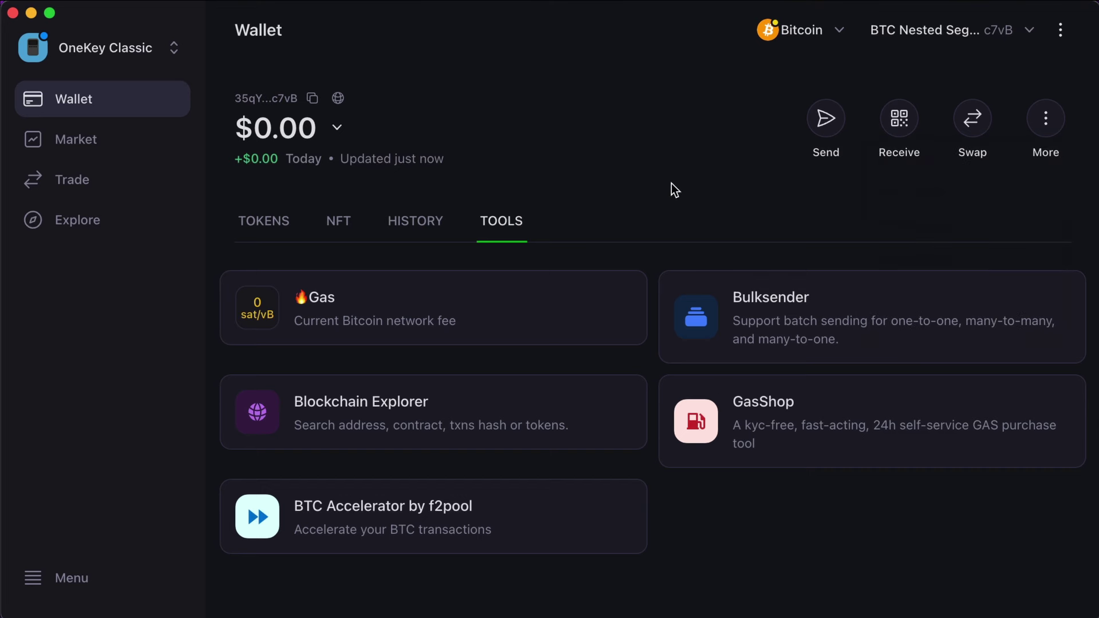
Step: Browse the Market watchlist, Swap & Bridge and Explore dApps, then go to Menu
{"action": "left_click", "coordinate": [112, 143]}
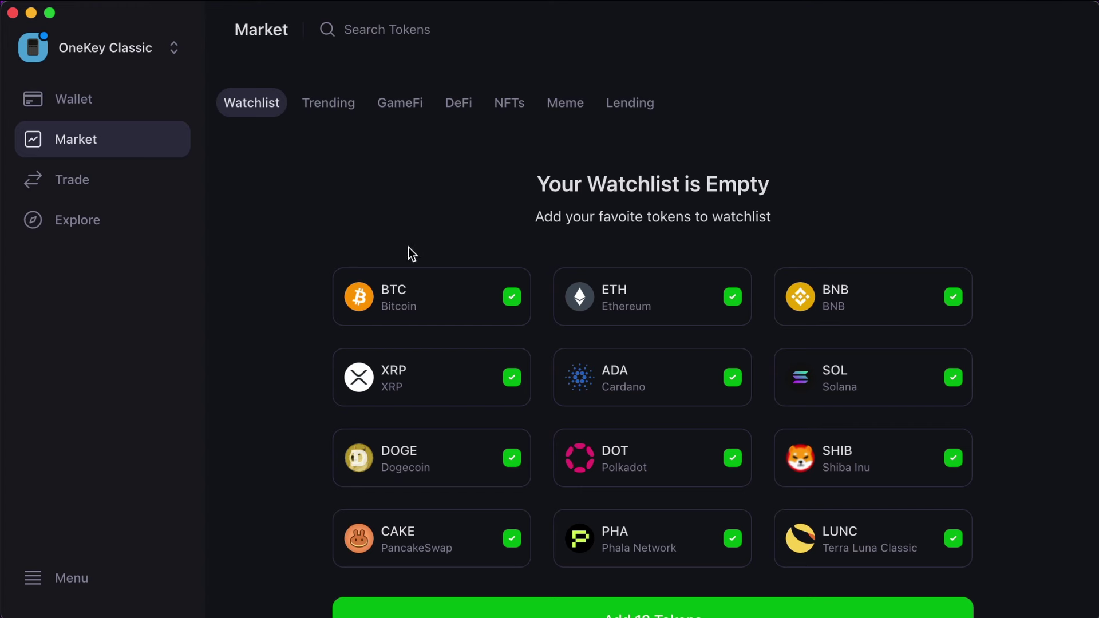
{"action": "scroll", "coordinate": [1025, 343], "scroll_direction": "down", "scroll_amount": 1}
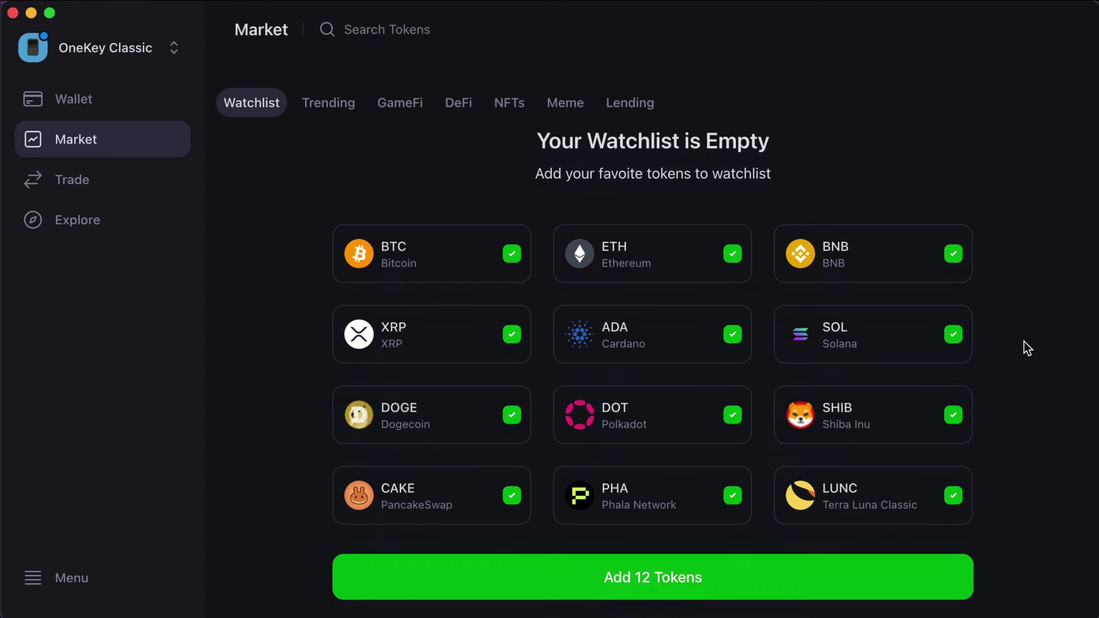
{"action": "scroll", "coordinate": [1026, 346], "scroll_direction": "up", "scroll_amount": 1}
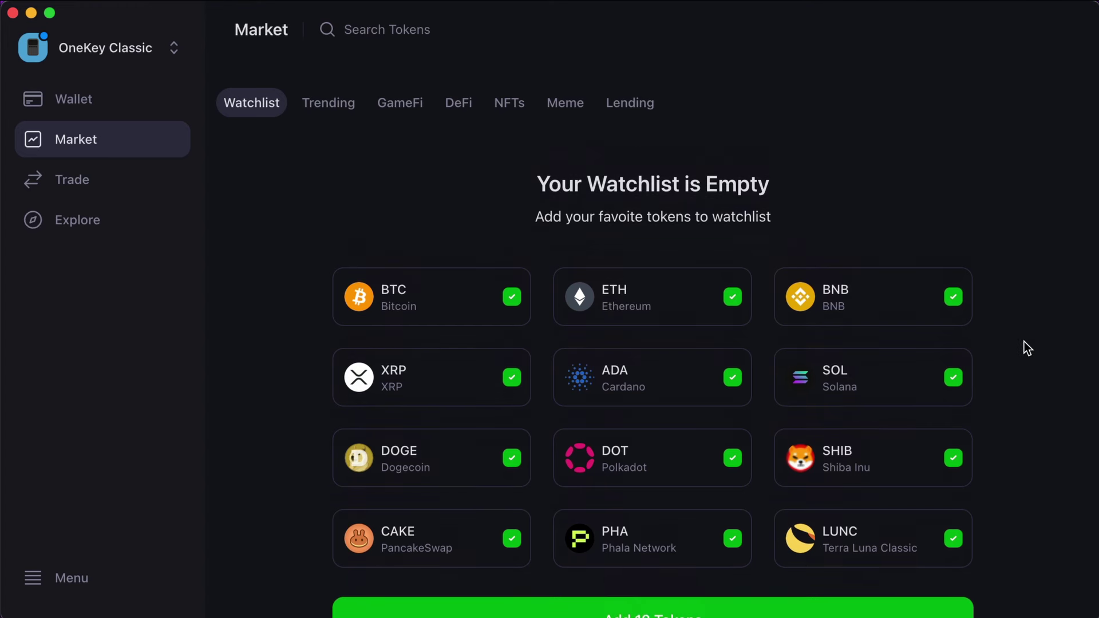
{"action": "left_click", "coordinate": [129, 195]}
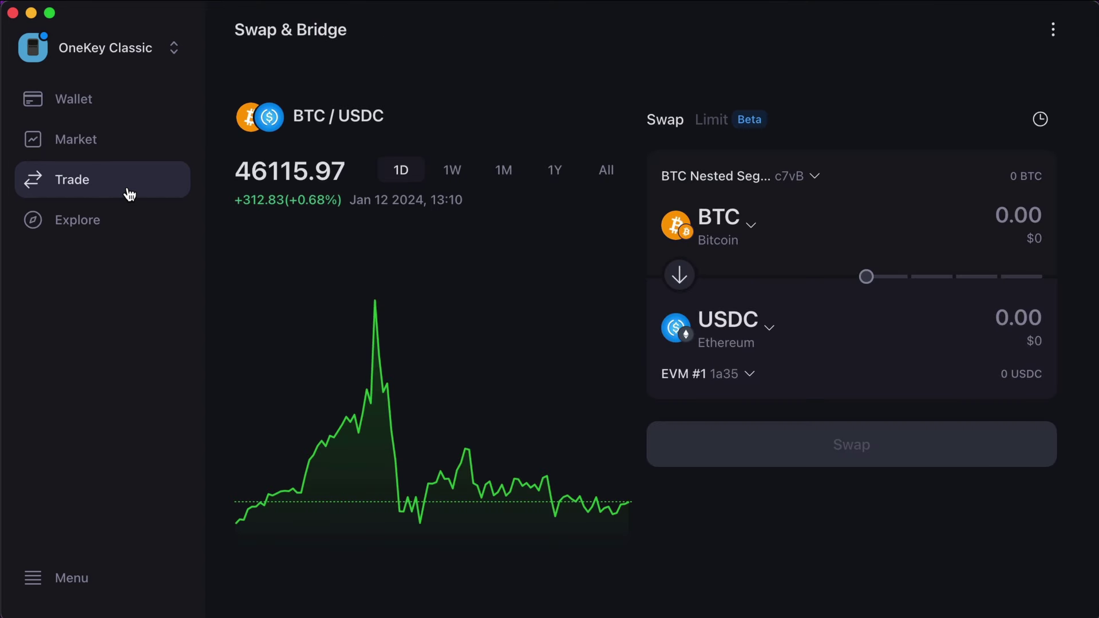
{"action": "left_click", "coordinate": [109, 228]}
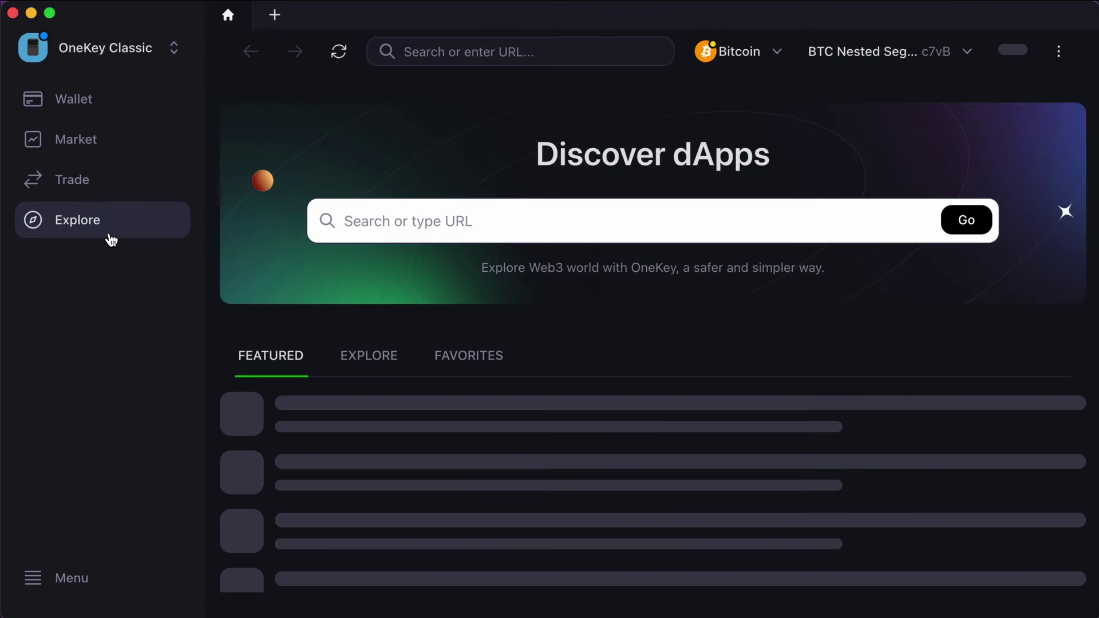
{"action": "scroll", "coordinate": [918, 375], "scroll_direction": "down", "scroll_amount": 1}
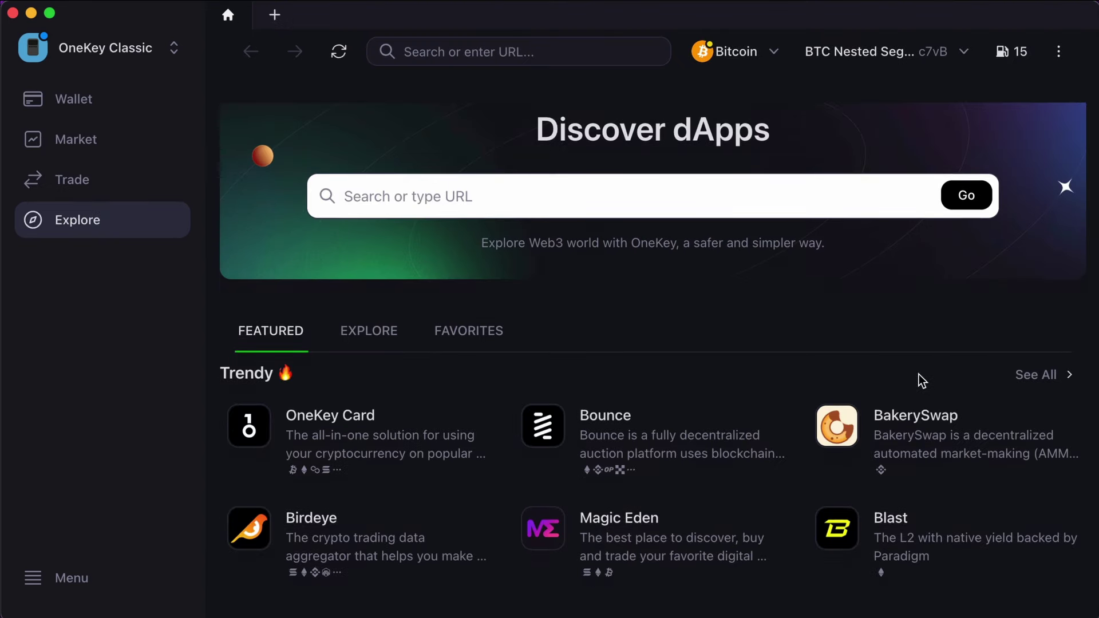
{"action": "scroll", "coordinate": [919, 375], "scroll_direction": "down", "scroll_amount": 15}
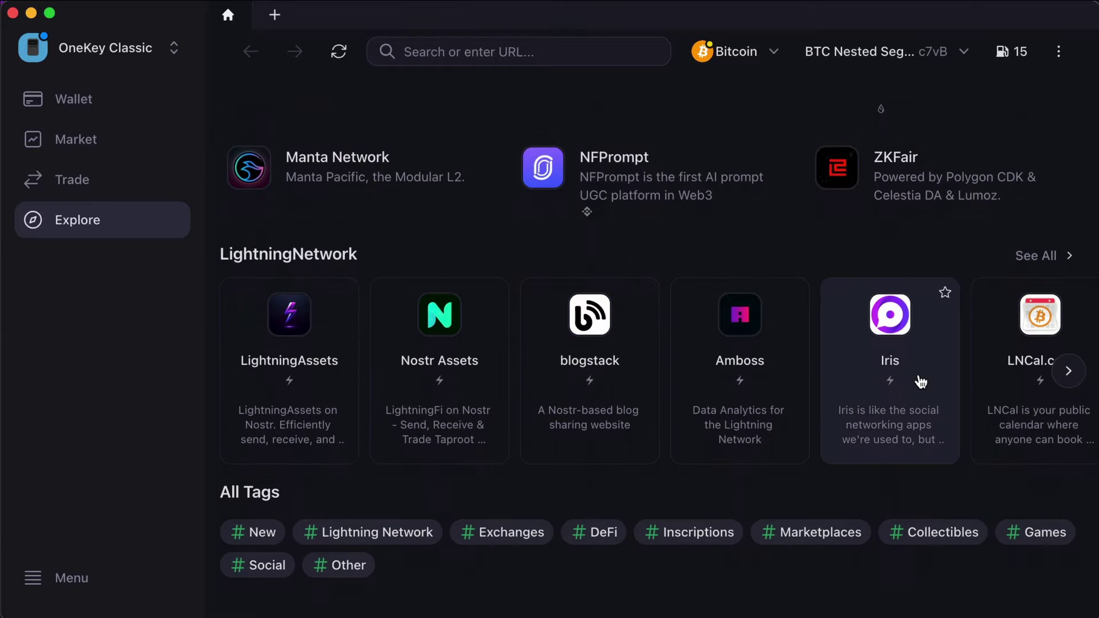
{"action": "scroll", "coordinate": [918, 380], "scroll_direction": "up", "scroll_amount": 15}
{"action": "left_click", "coordinate": [56, 578]}
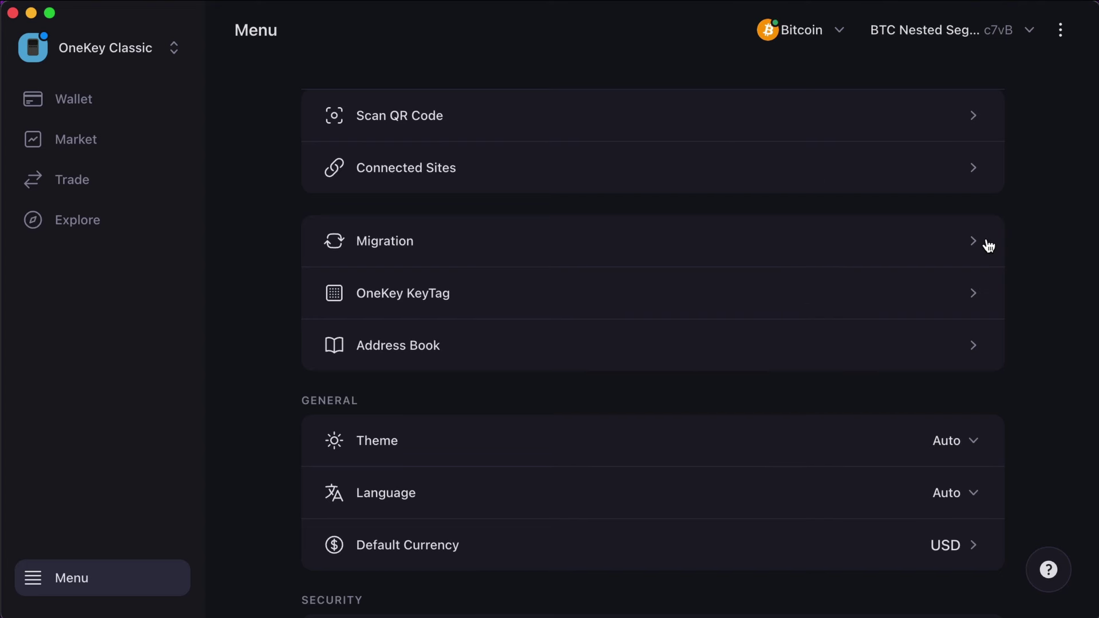
Step: Peek at the KeyTag backup introduction and the Theme choices
{"action": "left_click", "coordinate": [981, 301]}
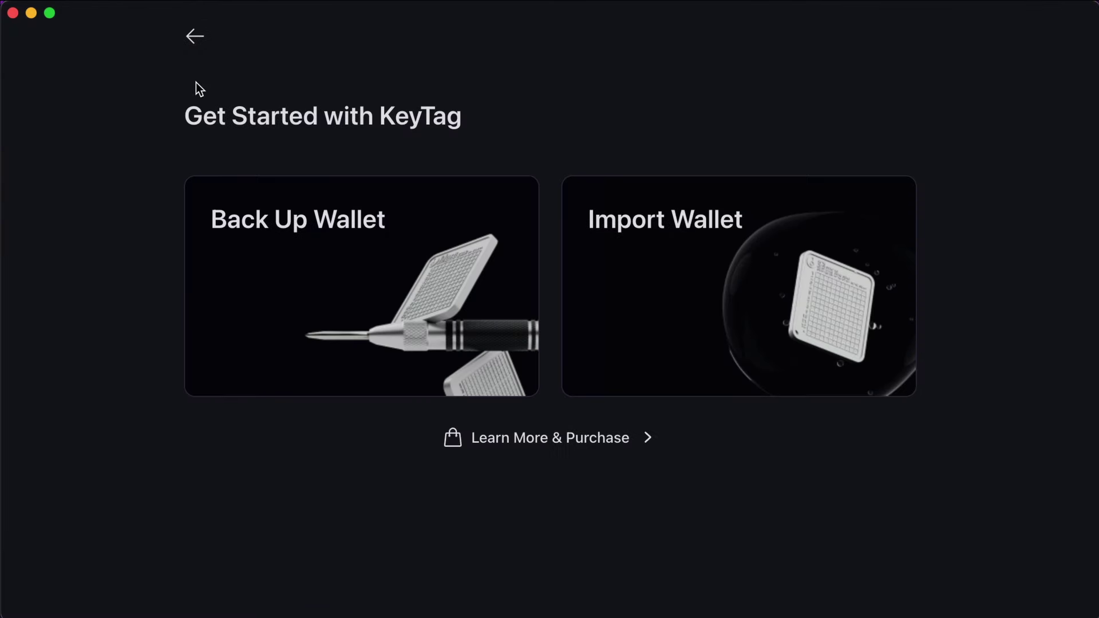
{"action": "left_click", "coordinate": [200, 46]}
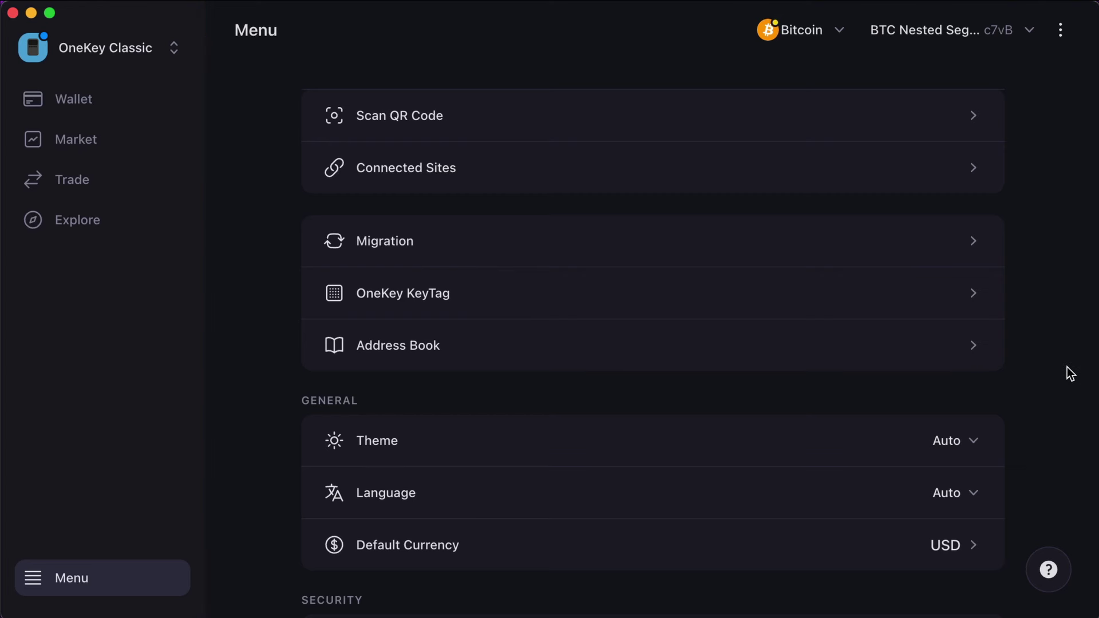
{"action": "left_click", "coordinate": [960, 440]}
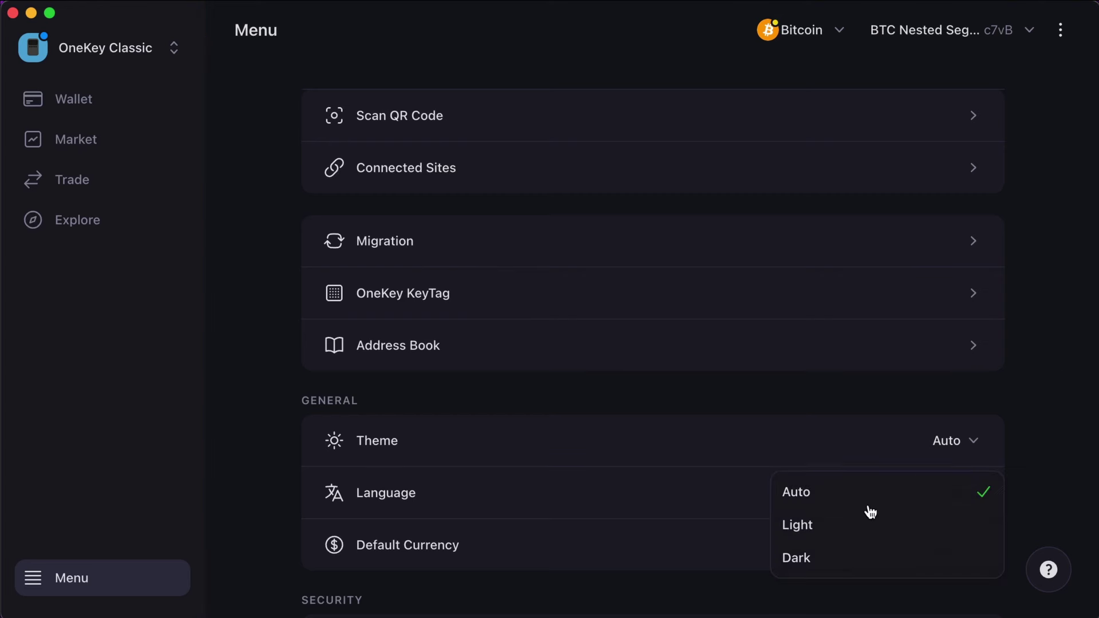
{"action": "left_click", "coordinate": [1038, 348]}
Step: Switch the theme to Light, back to Dark, and scroll to Security and Advanced
{"action": "left_click", "coordinate": [960, 436]}
{"action": "left_click", "coordinate": [872, 532]}
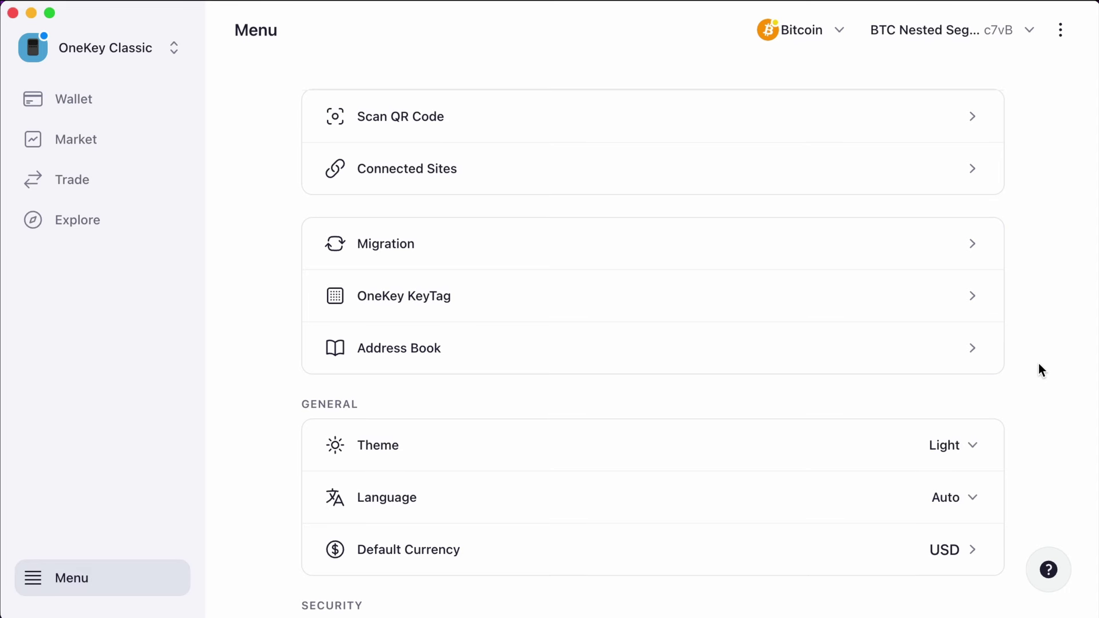
{"action": "left_click", "coordinate": [964, 442]}
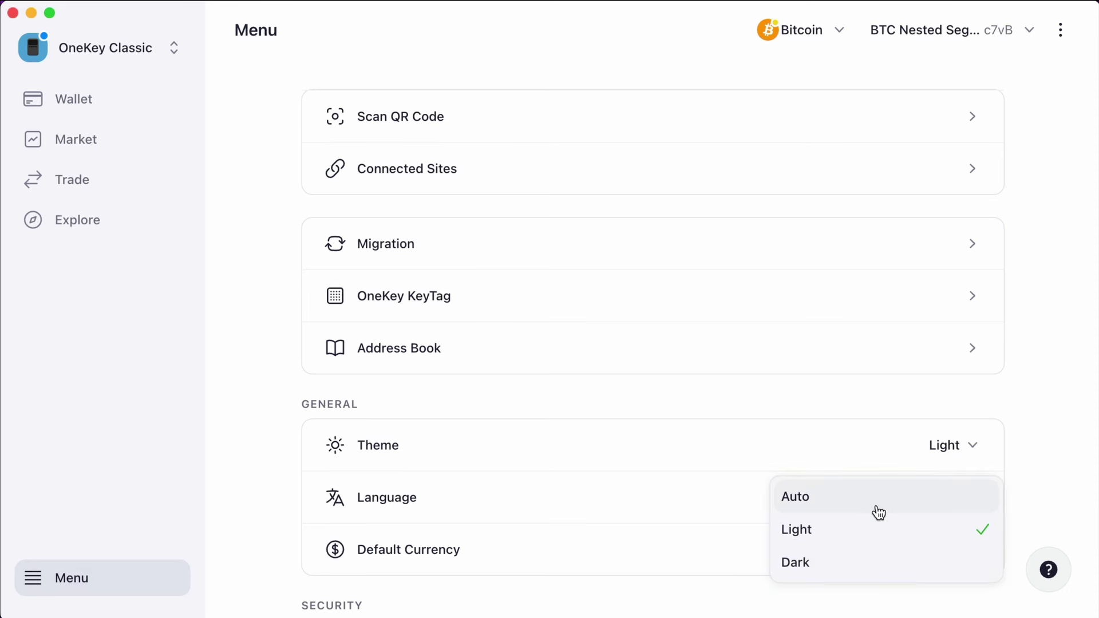
{"action": "left_click", "coordinate": [875, 561]}
{"action": "scroll", "coordinate": [1026, 400], "scroll_direction": "down", "scroll_amount": 3}
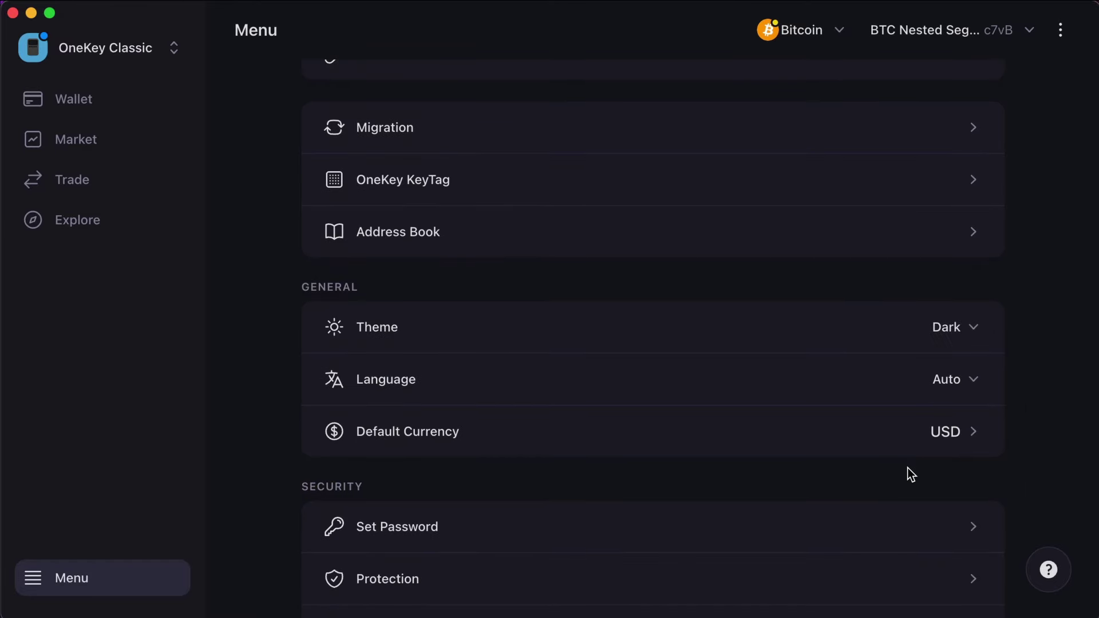
{"action": "scroll", "coordinate": [908, 469], "scroll_direction": "down", "scroll_amount": 1}
{"action": "scroll", "coordinate": [907, 469], "scroll_direction": "down", "scroll_amount": 5}
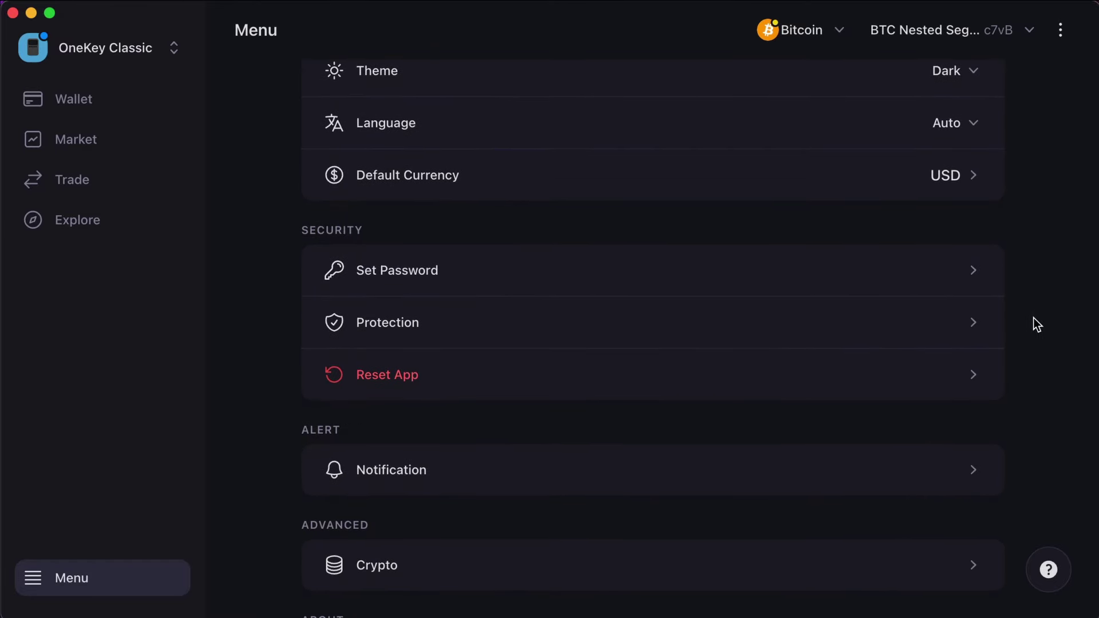
Step: Review Security Protection and Advanced Crypto's Spend Dust UTXO unchanged, then return to Wallet
{"action": "left_click", "coordinate": [977, 322]}
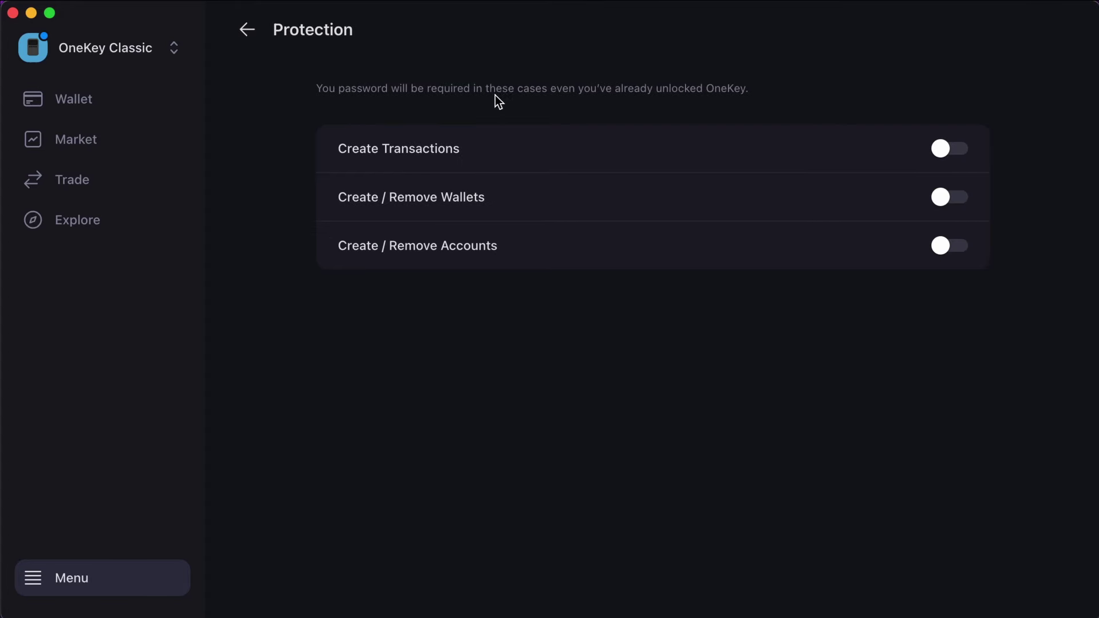
{"action": "left_click_drag", "start_coordinate": [358, 109], "coordinate": [743, 101]}
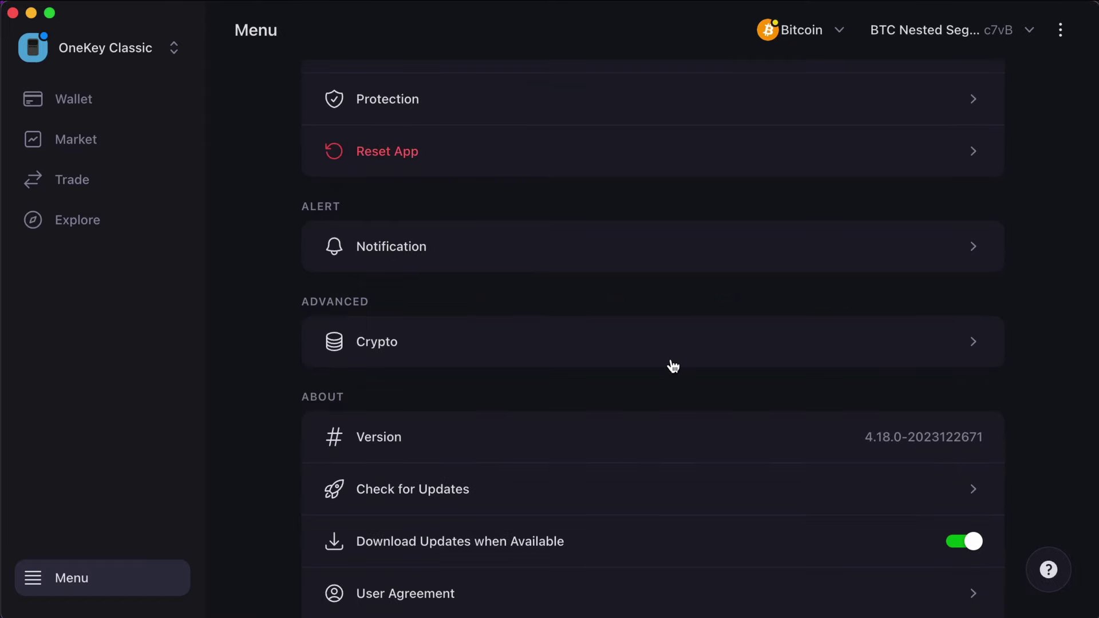
{"action": "left_click", "coordinate": [980, 345]}
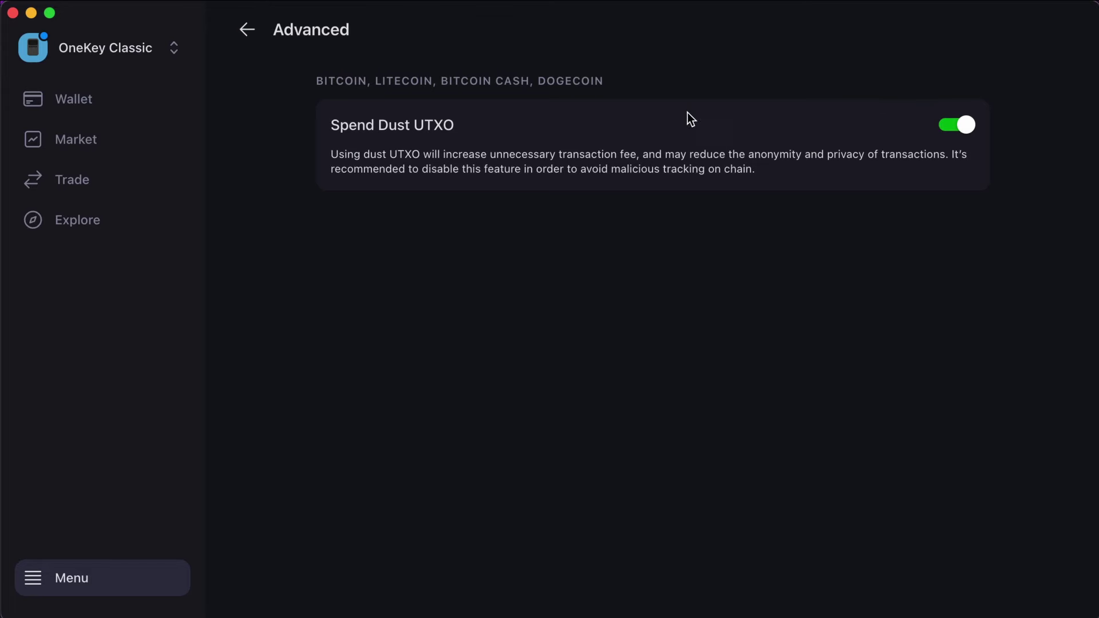
{"action": "key", "text": "Escape"}
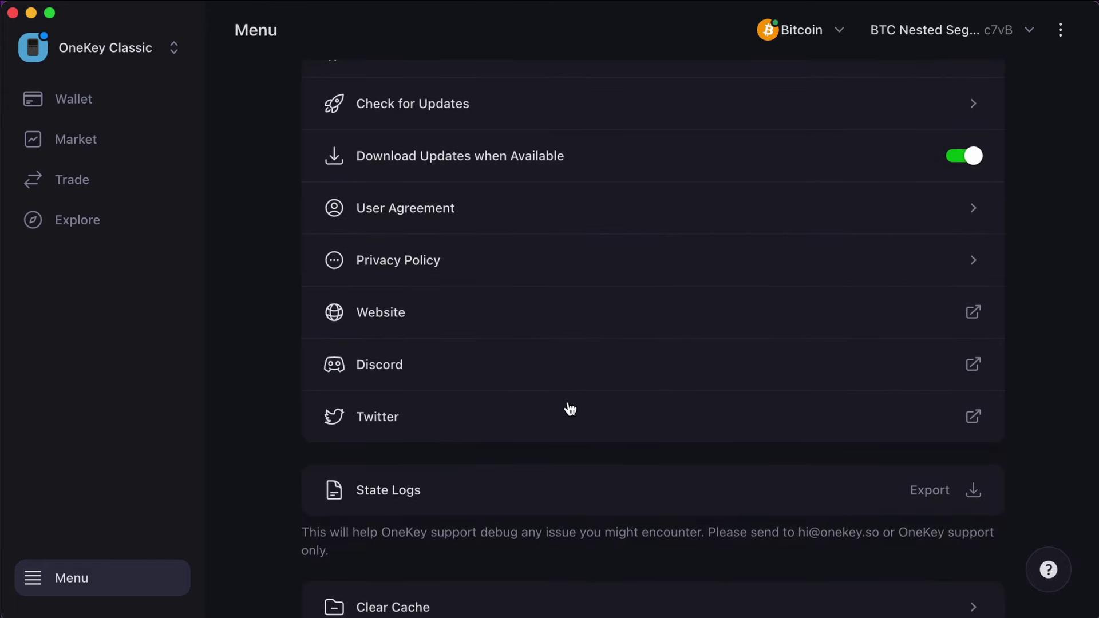
{"action": "scroll", "coordinate": [888, 284], "scroll_direction": "down", "scroll_amount": 2}
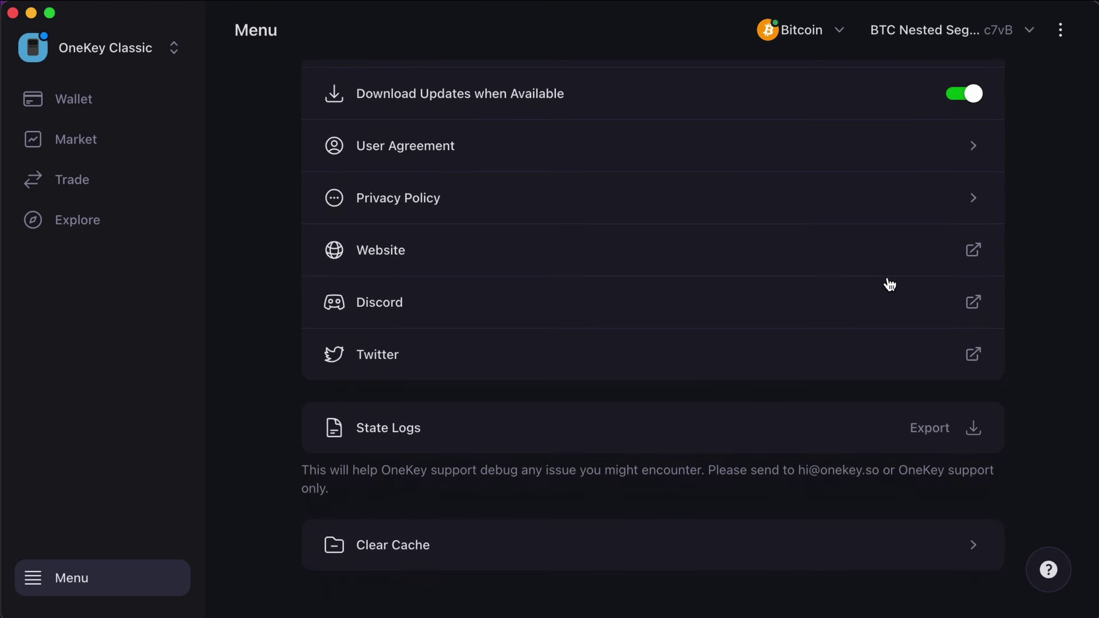
{"action": "key", "text": "super+1"}
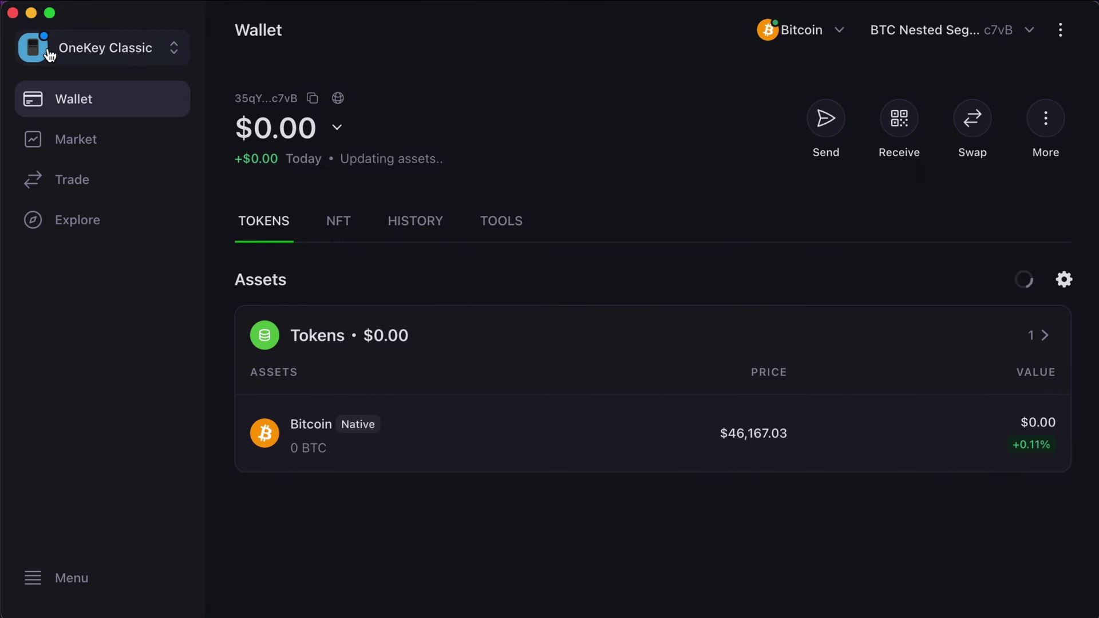
Step: Install the OneKey Classic update to bootloader 2.0.0 and firmware 3.4.0, confirming backup and device PIN
{"action": "mouse_move", "coordinate": [49, 44]}
{"action": "left_mouse_down"}
{"action": "mouse_move", "coordinate": [46, 74]}
{"action": "mouse_move", "coordinate": [54, 37]}
{"action": "left_mouse_up"}
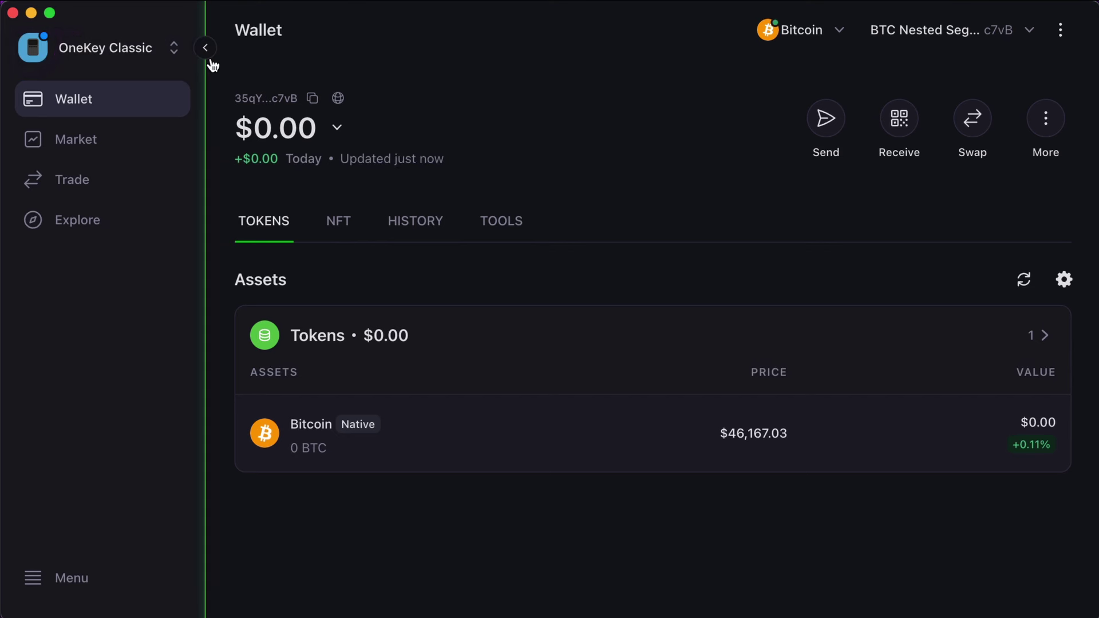
{"action": "left_click", "coordinate": [180, 57]}
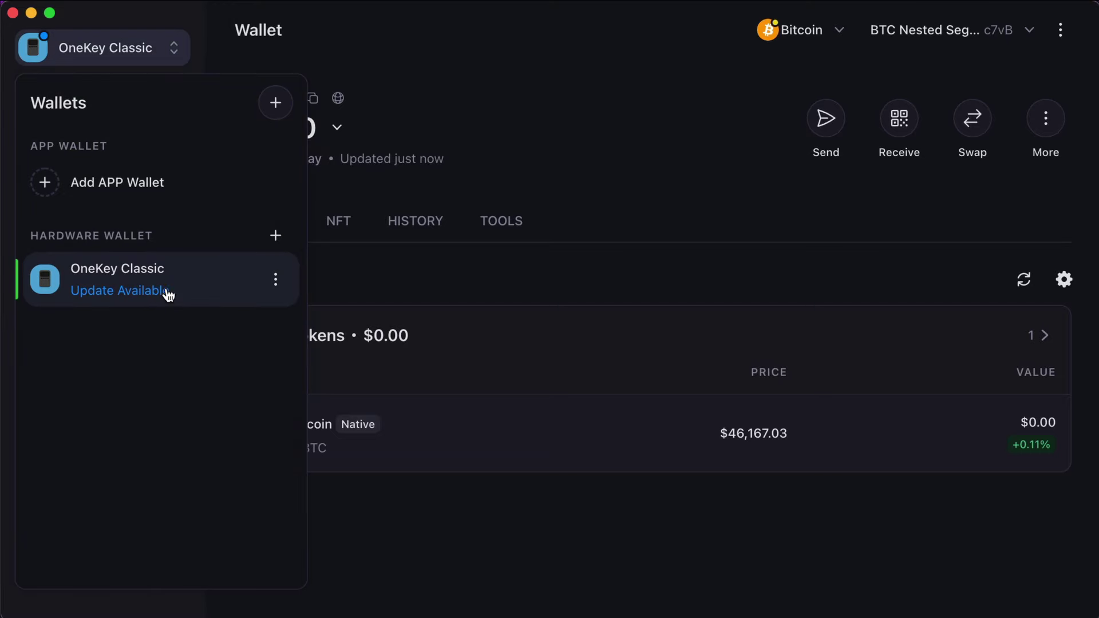
{"action": "left_click", "coordinate": [277, 281]}
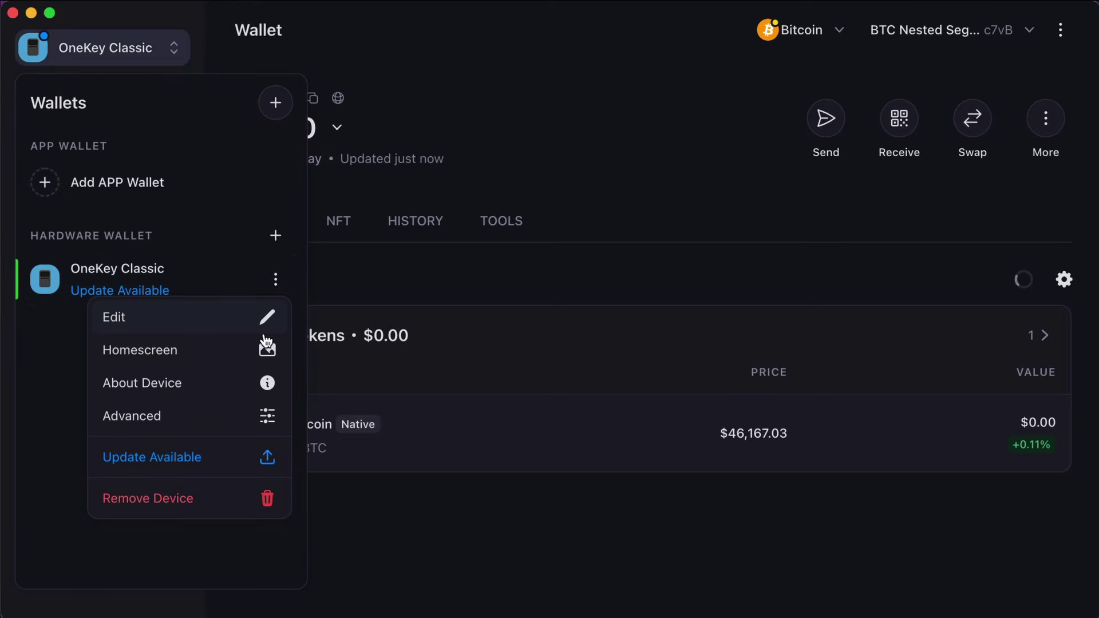
{"action": "left_click", "coordinate": [245, 463]}
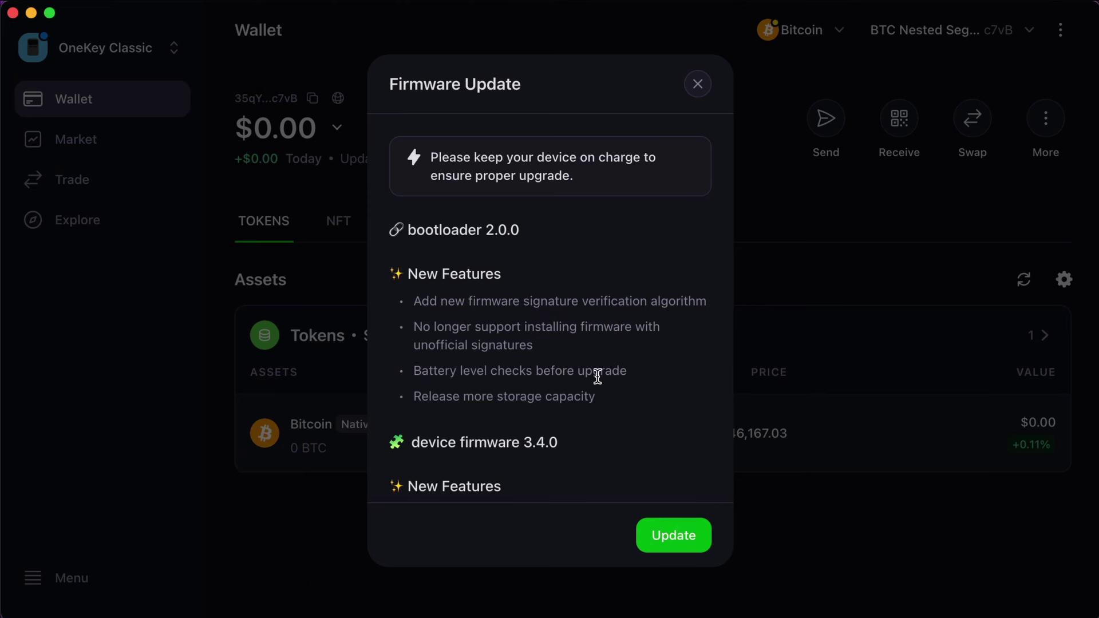
{"action": "left_click", "coordinate": [685, 534]}
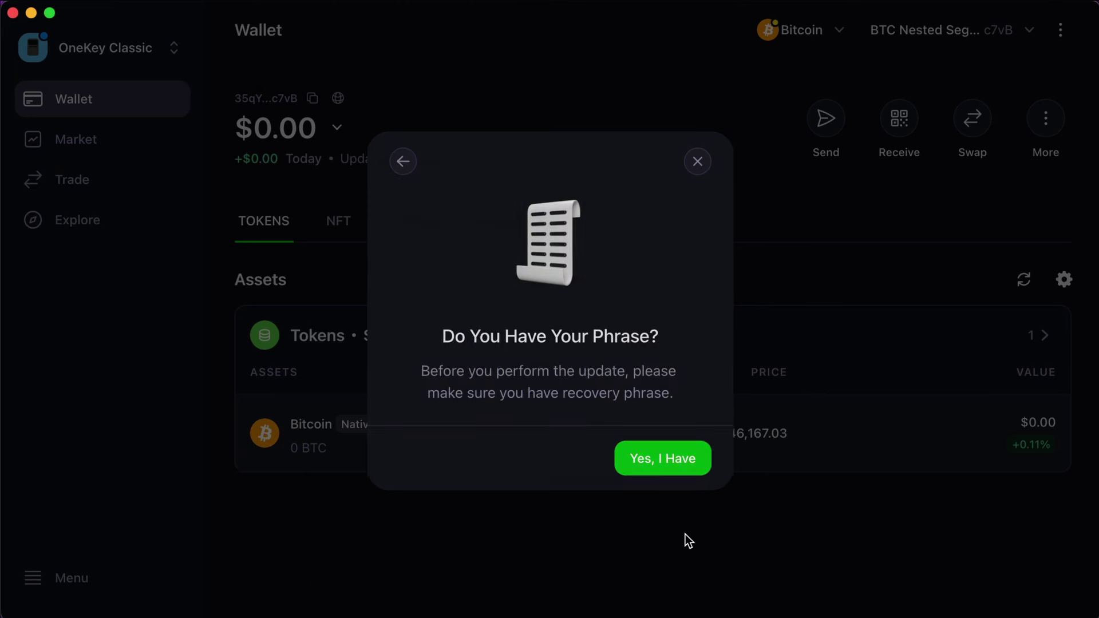
{"action": "left_click", "coordinate": [677, 461]}
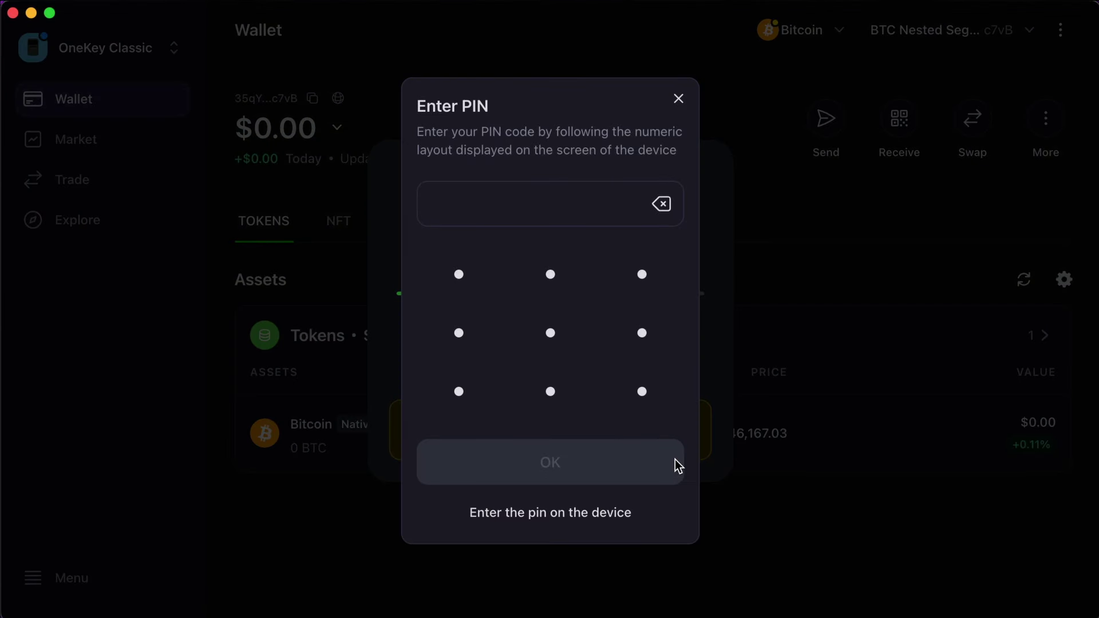
{"action": "type", "text": "1234"}
{"action": "left_click", "coordinate": [581, 467]}
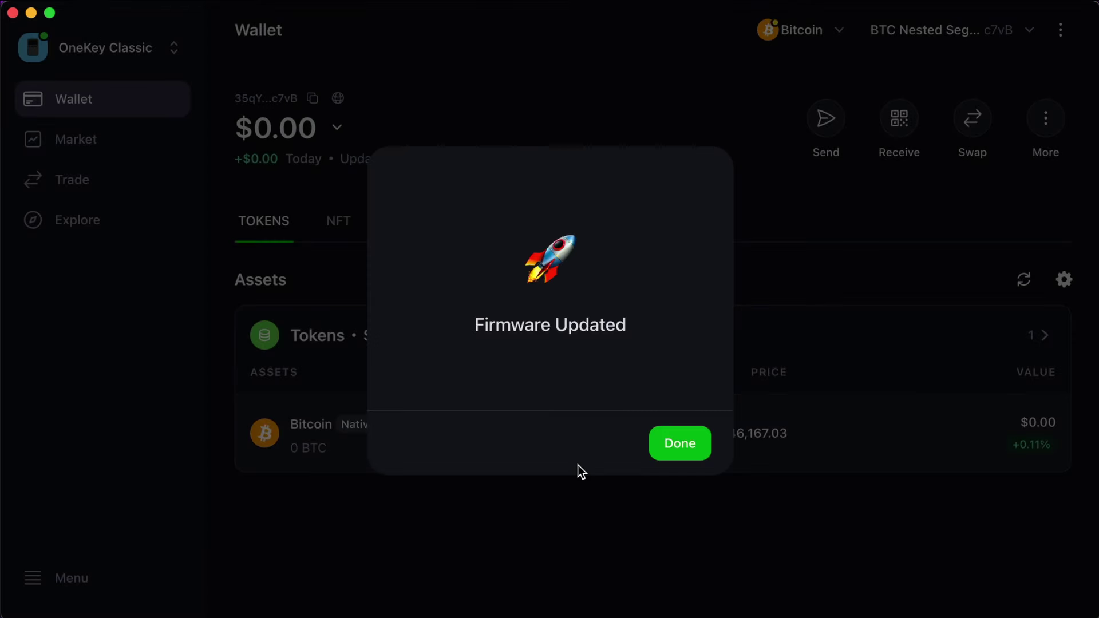
{"action": "left_click", "coordinate": [697, 444]}
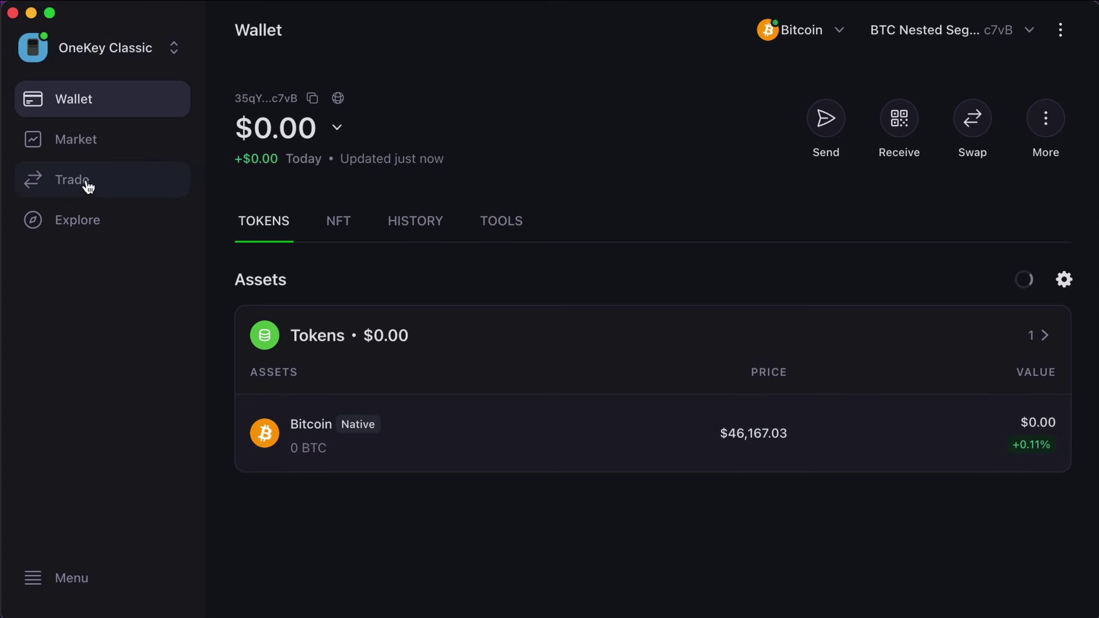
Step: Search the chains for 'near', switch the wallet to Near, and create the NEAR #1 account
{"action": "mouse_move", "coordinate": [118, 213]}
{"action": "left_mouse_down"}
{"action": "mouse_move", "coordinate": [52, 61]}
{"action": "mouse_move", "coordinate": [42, 81]}
{"action": "mouse_move", "coordinate": [102, 75]}
{"action": "left_mouse_up"}
{"action": "left_click", "coordinate": [128, 45]}
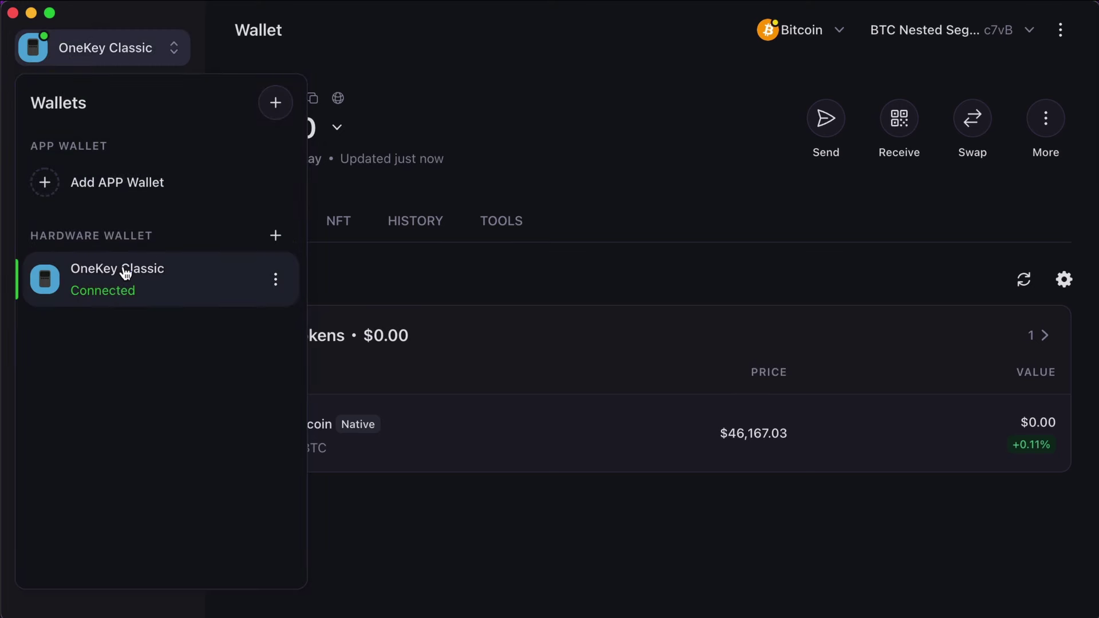
{"action": "left_click", "coordinate": [176, 48]}
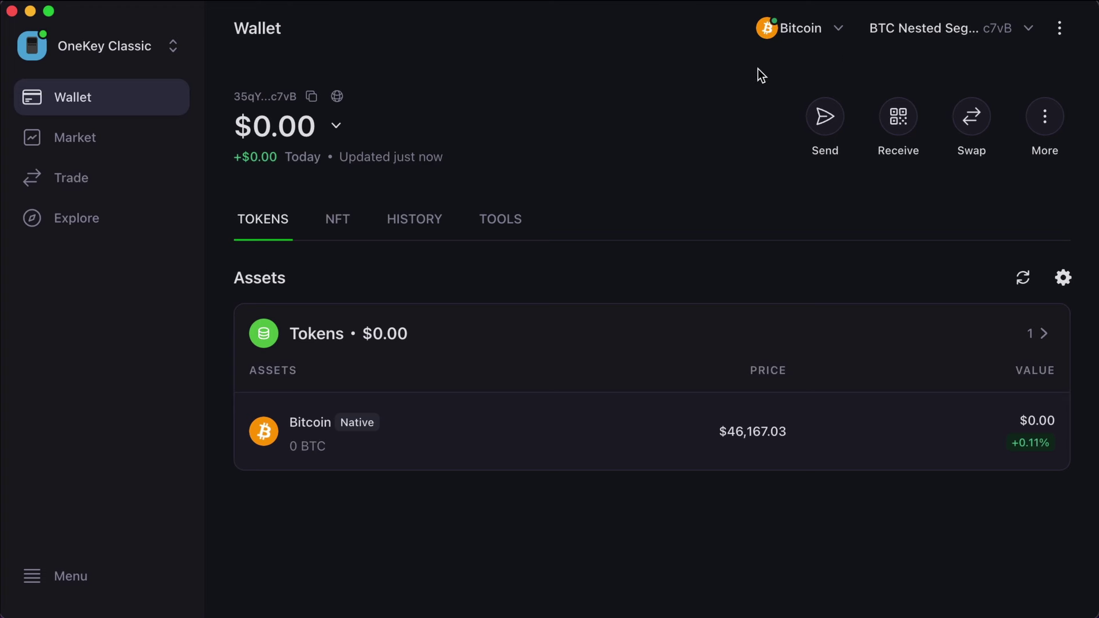
{"action": "left_click", "coordinate": [839, 34]}
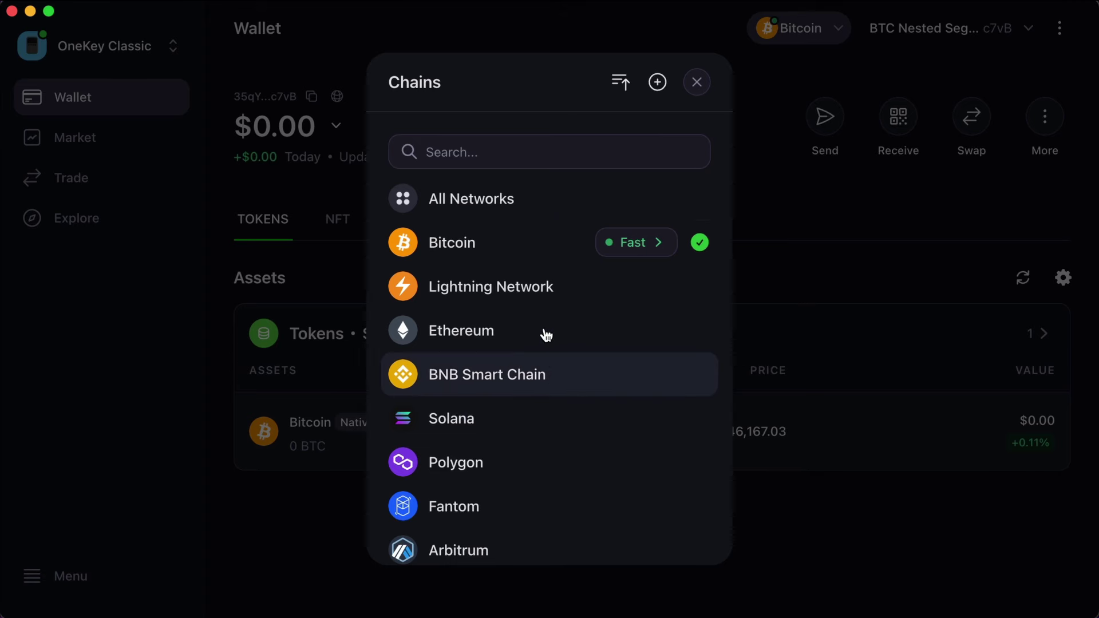
{"action": "left_click", "coordinate": [521, 162]}
{"action": "type", "text": "near"}
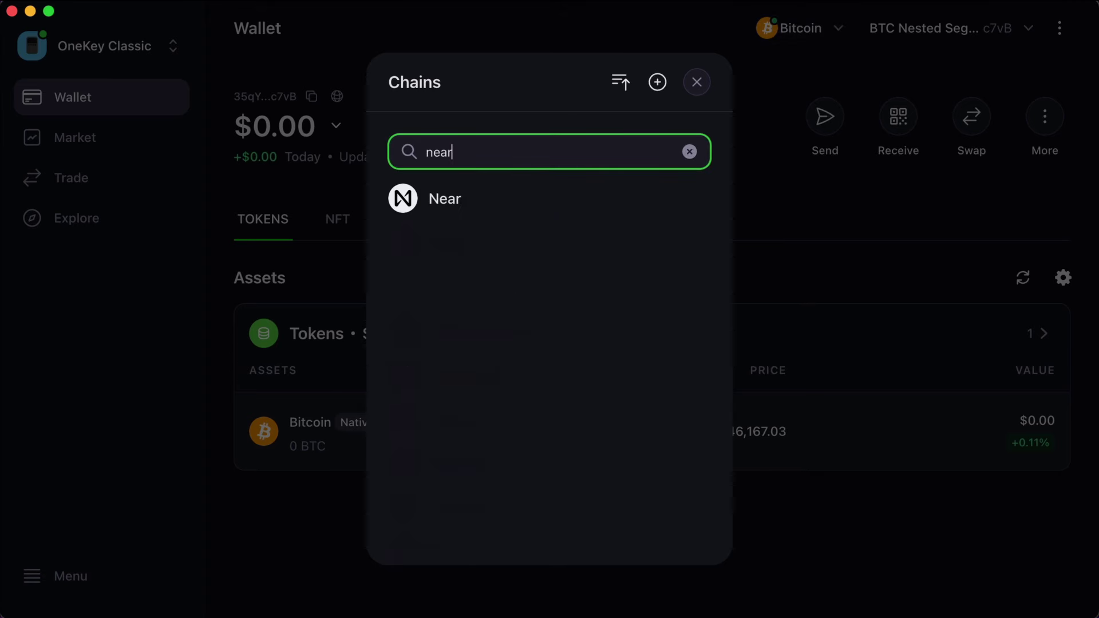
{"action": "left_click", "coordinate": [406, 198]}
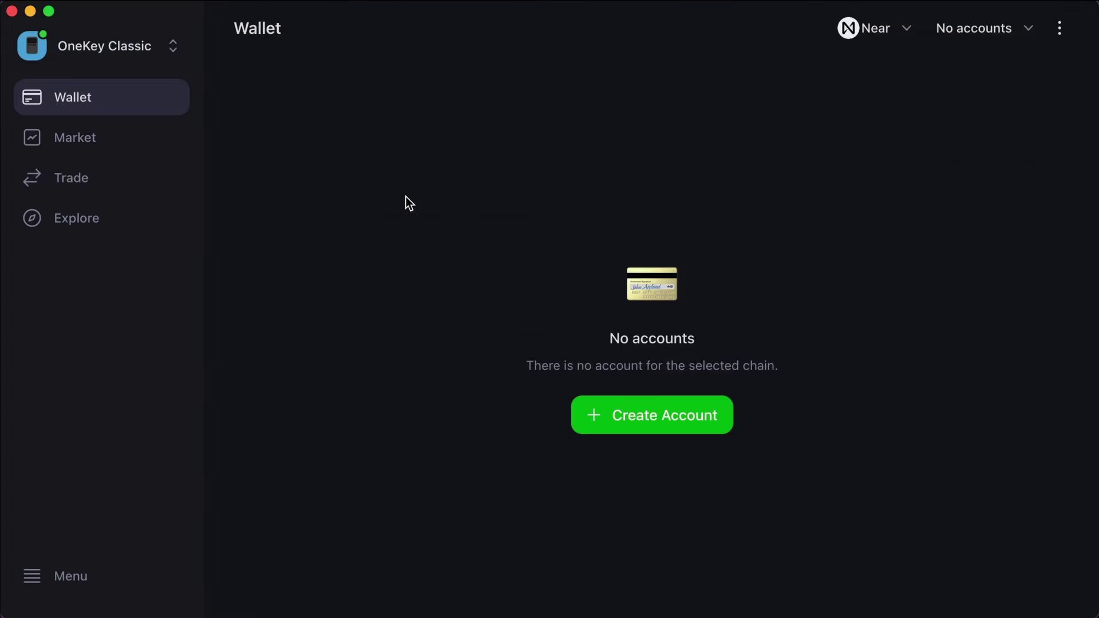
{"action": "left_click", "coordinate": [641, 422]}
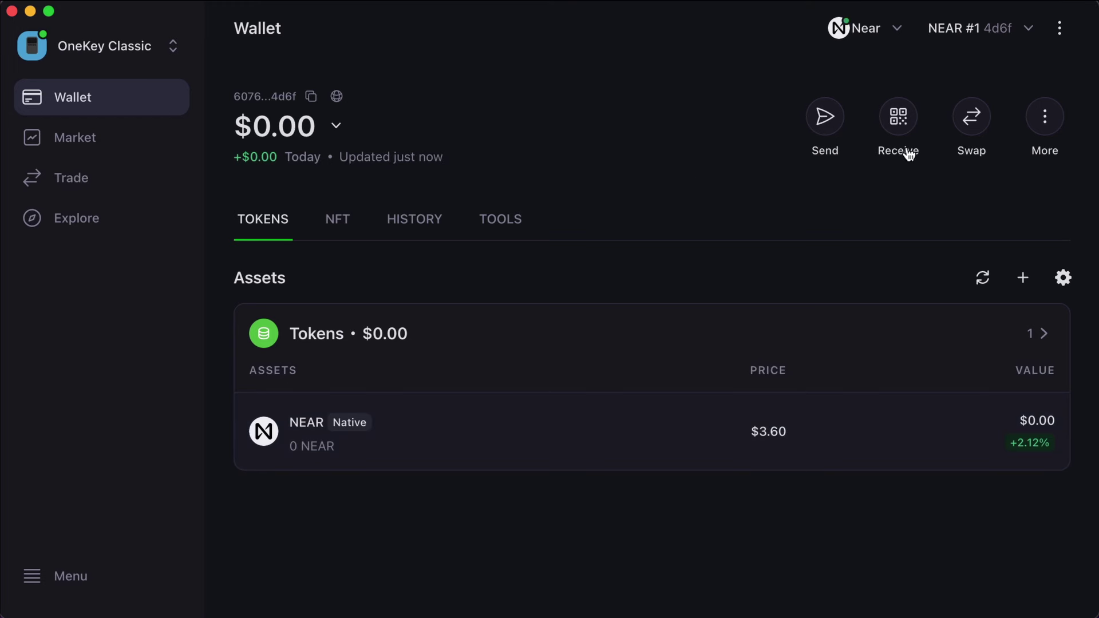
Step: Verify the NEAR #1 receive address on the device, then close it once 1.34702 NEAR arrives
{"action": "left_click", "coordinate": [899, 118]}
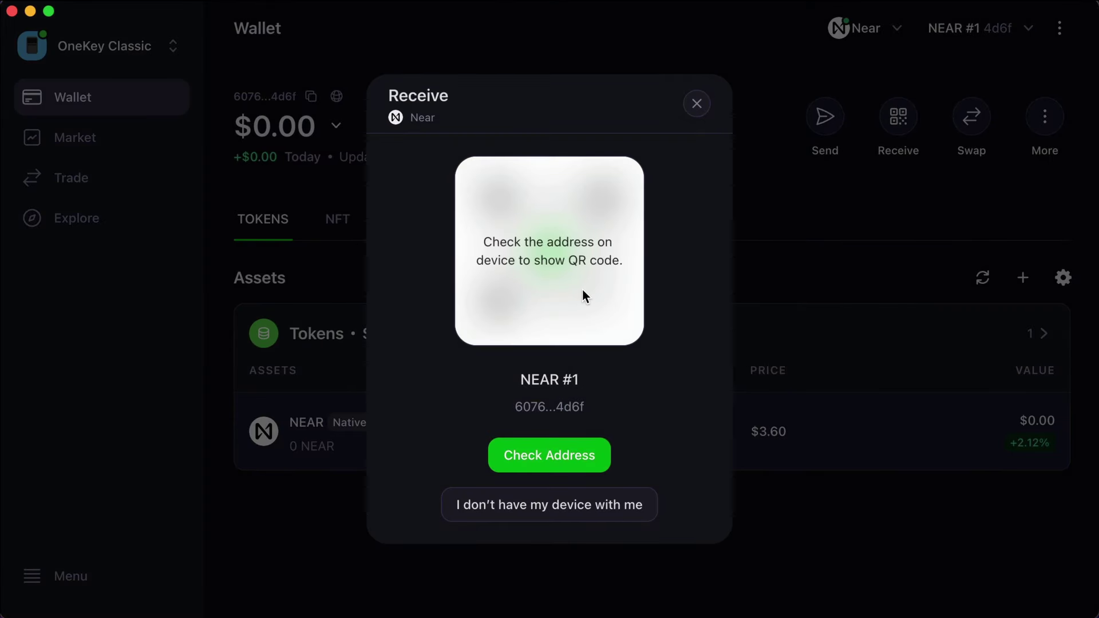
{"action": "left_click", "coordinate": [553, 456]}
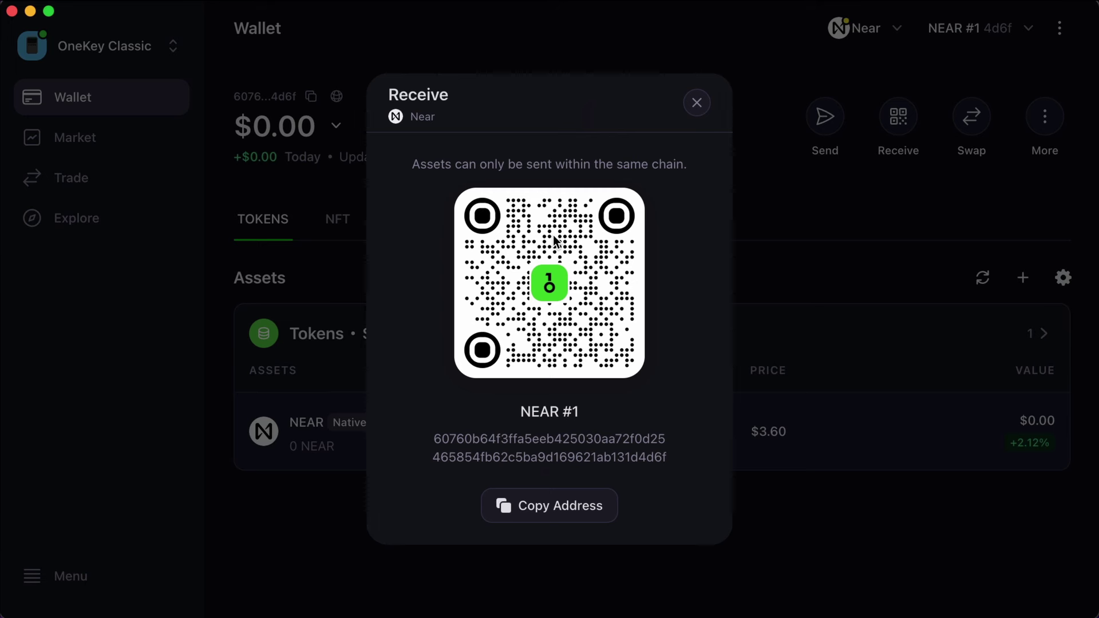
{"action": "left_click", "coordinate": [697, 104]}
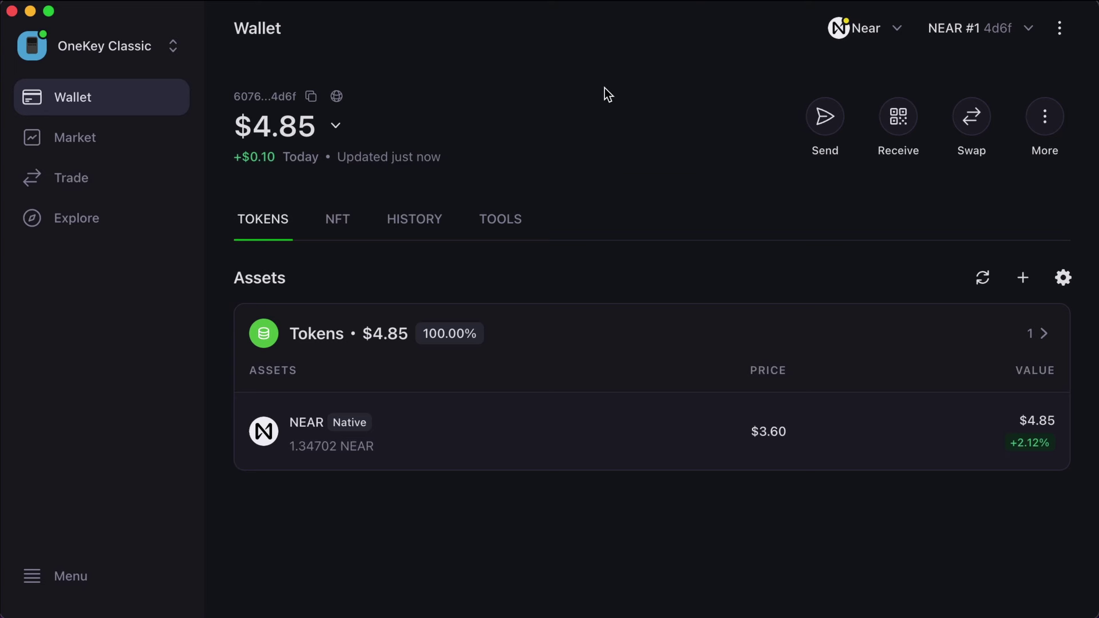
Step: Switch the wallet from the Near chain back to Bitcoin
{"action": "left_click", "coordinate": [896, 28]}
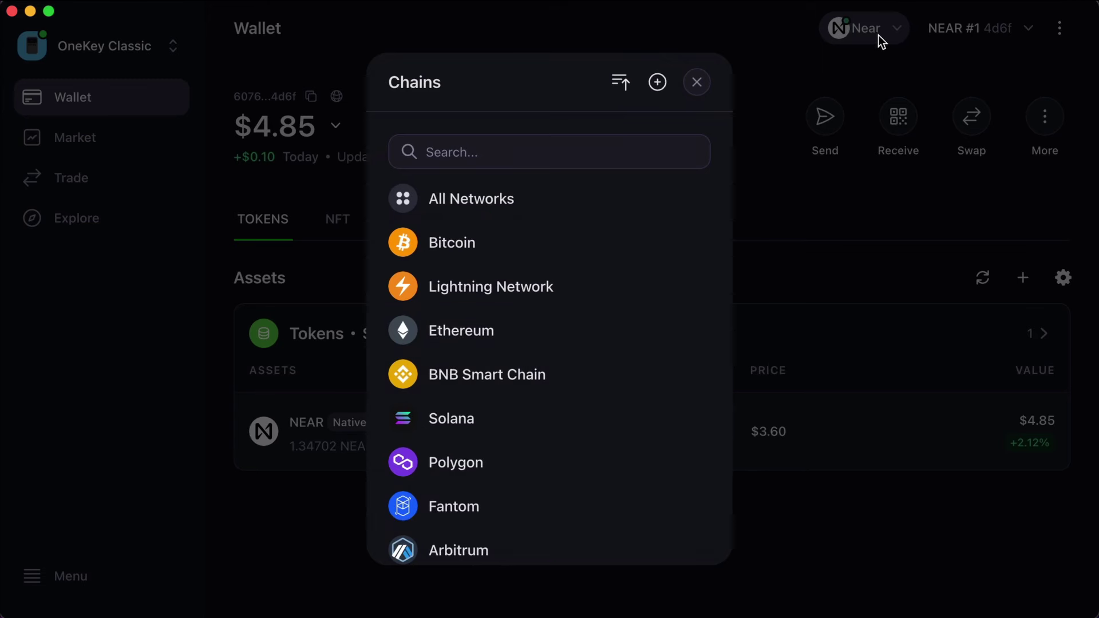
{"action": "left_click", "coordinate": [884, 37]}
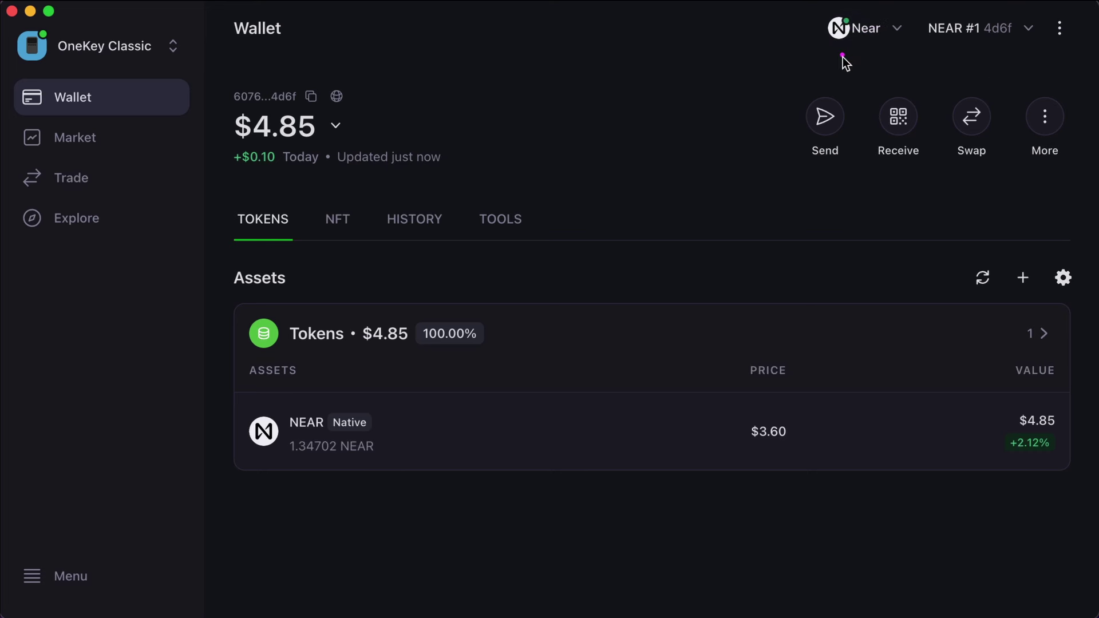
{"action": "left_click", "coordinate": [899, 33]}
{"action": "left_click", "coordinate": [525, 257]}
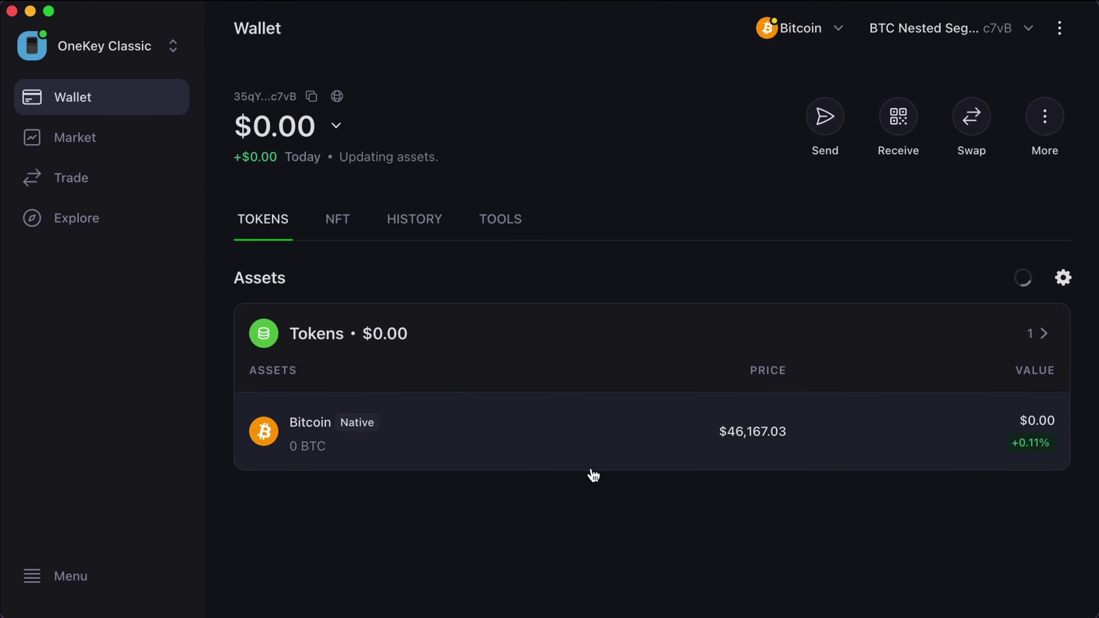
{"action": "mouse_move", "coordinate": [575, 420]}
{"action": "left_mouse_down"}
{"action": "mouse_move", "coordinate": [297, 391]}
{"action": "mouse_move", "coordinate": [434, 490]}
{"action": "mouse_move", "coordinate": [517, 385]}
{"action": "left_mouse_up"}
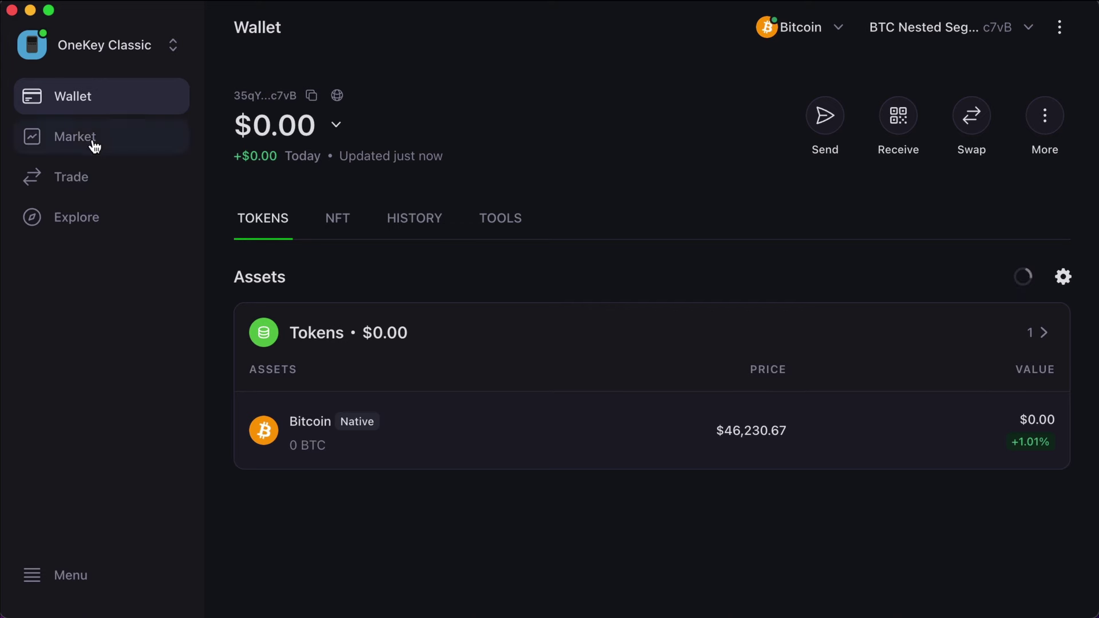
Step: Search for 'near', switch back to the Near chain, and reopen the Chains list
{"action": "left_click", "coordinate": [836, 31]}
{"action": "type", "text": "near"}
{"action": "left_click", "coordinate": [440, 193]}
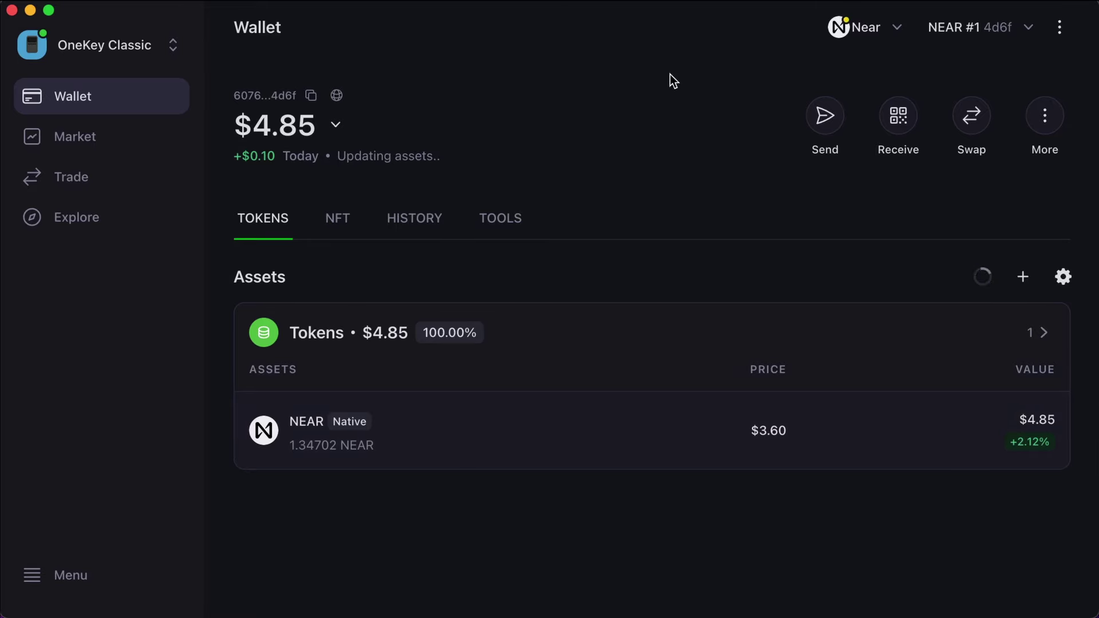
{"action": "left_click", "coordinate": [899, 33]}
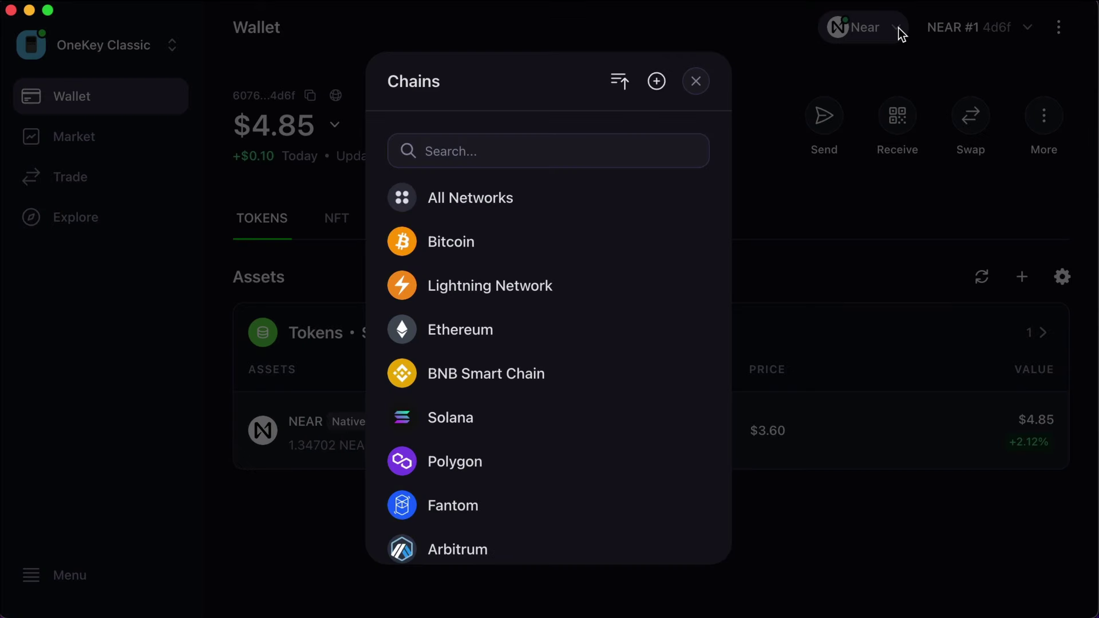
Step: Scroll through the Customize Chain toggles, close it, and bring up the Near accounts list with NEAR #1
{"action": "left_click", "coordinate": [660, 84]}
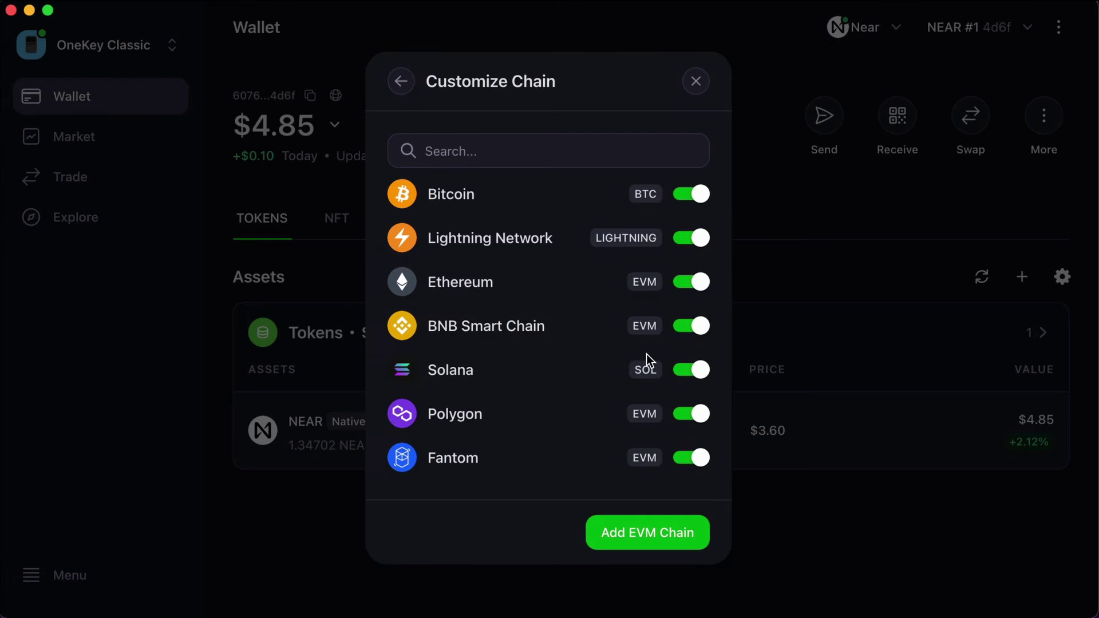
{"action": "scroll", "coordinate": [647, 353], "scroll_direction": "down", "scroll_amount": 15}
{"action": "scroll", "coordinate": [646, 359], "scroll_direction": "down", "scroll_amount": 2}
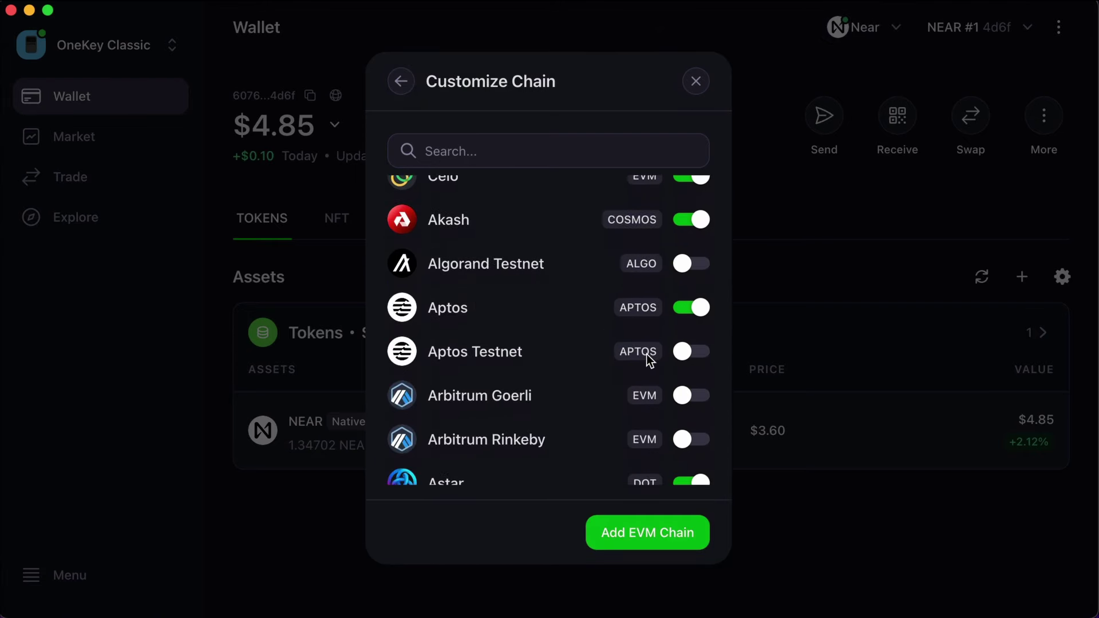
{"action": "scroll", "coordinate": [647, 354], "scroll_direction": "down", "scroll_amount": 8}
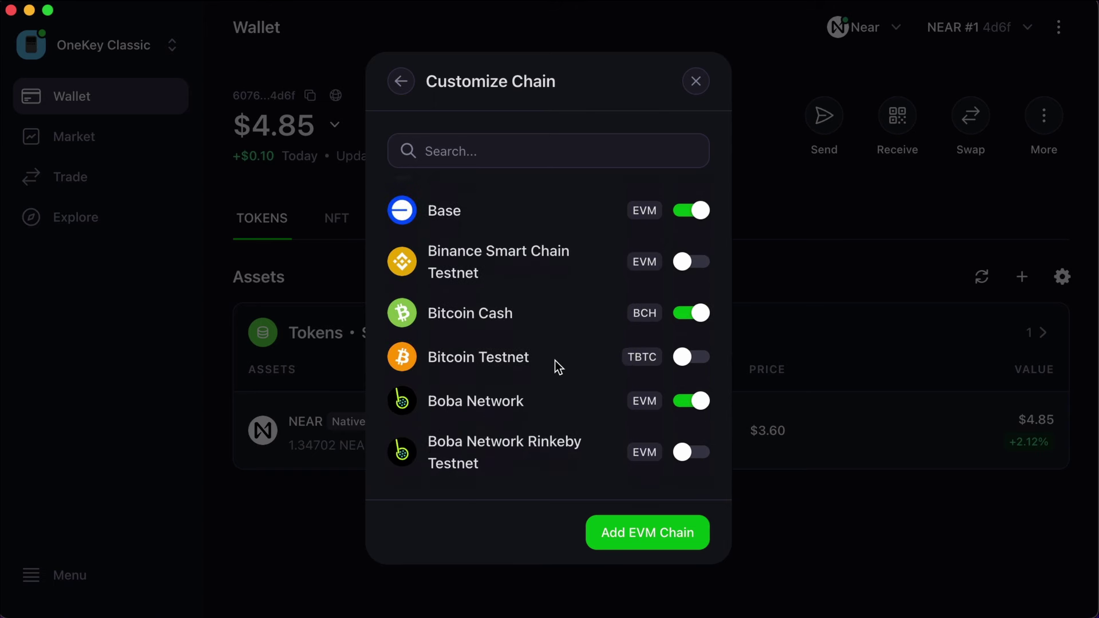
{"action": "scroll", "coordinate": [555, 360], "scroll_direction": "down", "scroll_amount": 1}
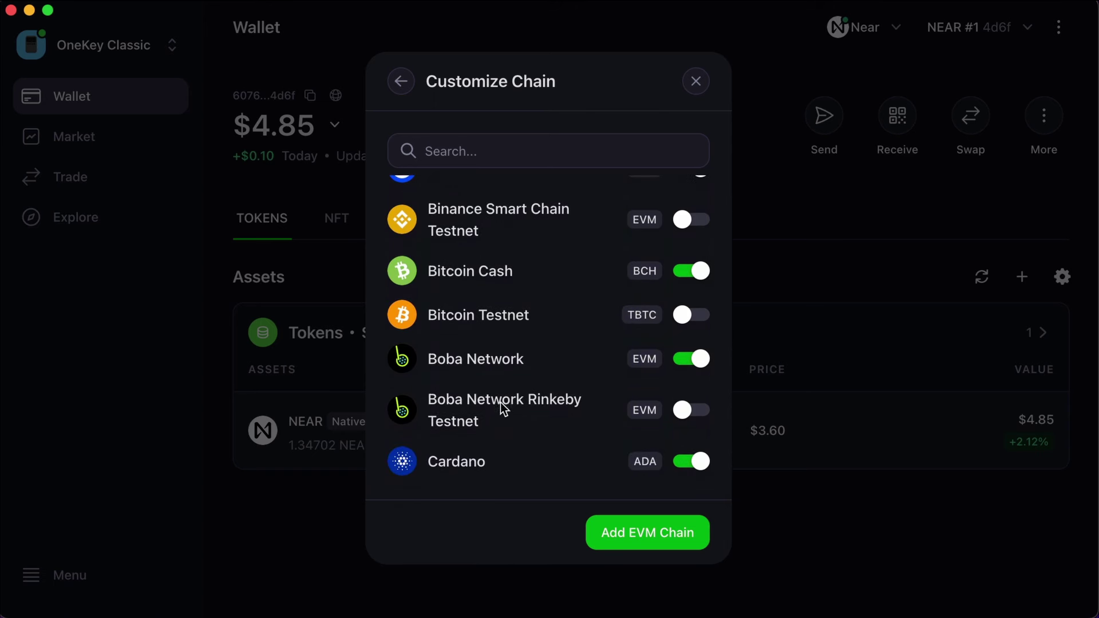
{"action": "scroll", "coordinate": [545, 433], "scroll_direction": "down", "scroll_amount": 15}
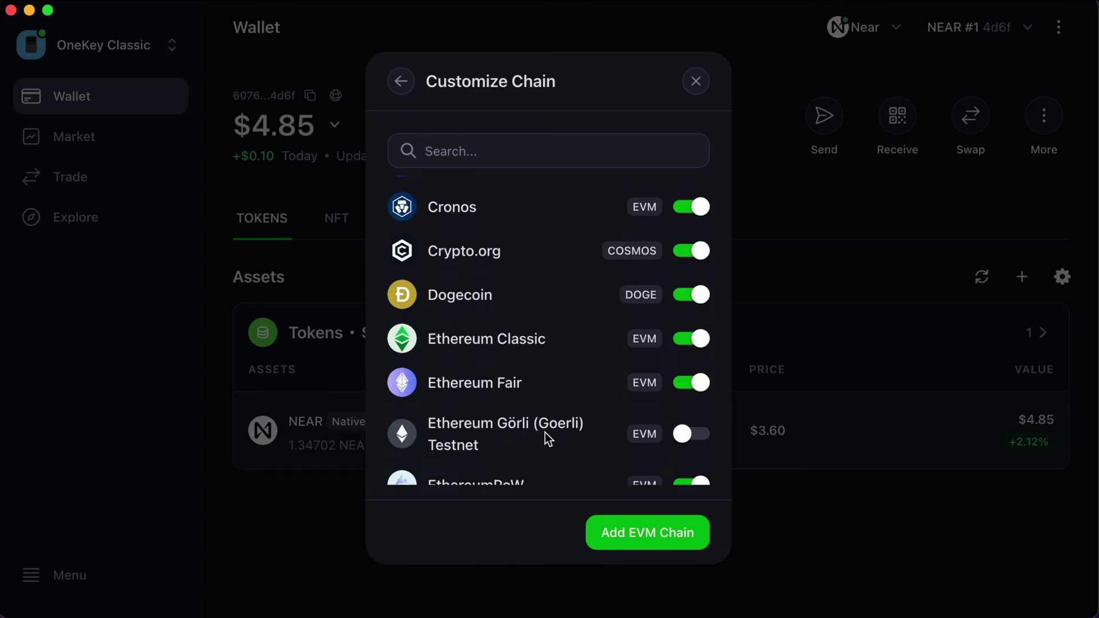
{"action": "scroll", "coordinate": [546, 439], "scroll_direction": "down", "scroll_amount": 1}
{"action": "scroll", "coordinate": [545, 432], "scroll_direction": "down", "scroll_amount": 10}
{"action": "scroll", "coordinate": [545, 432], "scroll_direction": "down", "scroll_amount": 4}
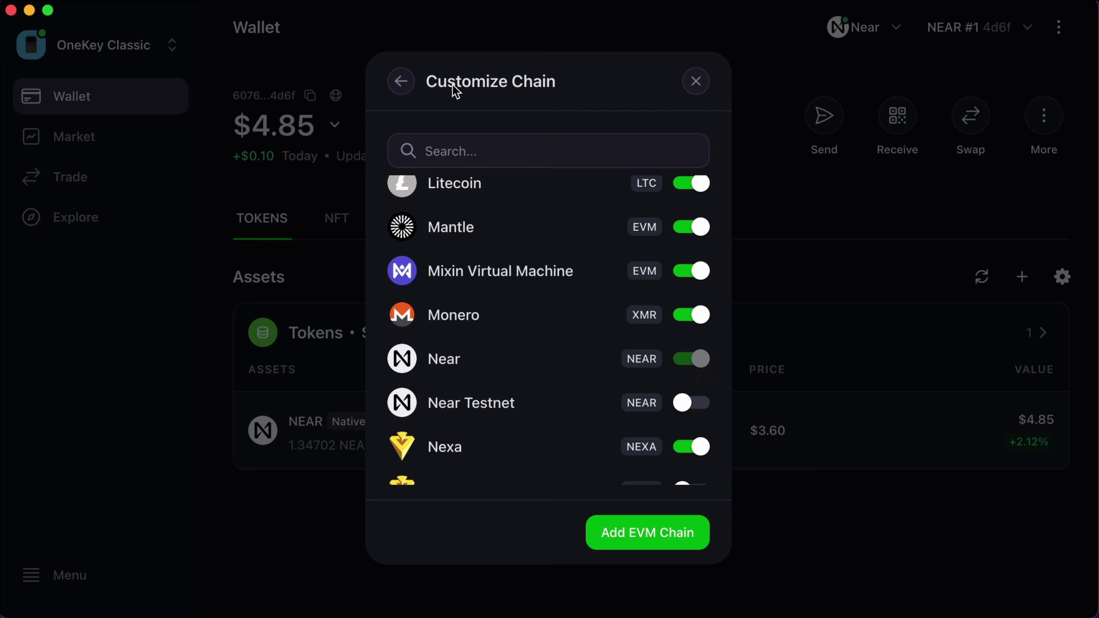
{"action": "left_click", "coordinate": [695, 82]}
{"action": "left_click", "coordinate": [1029, 30]}
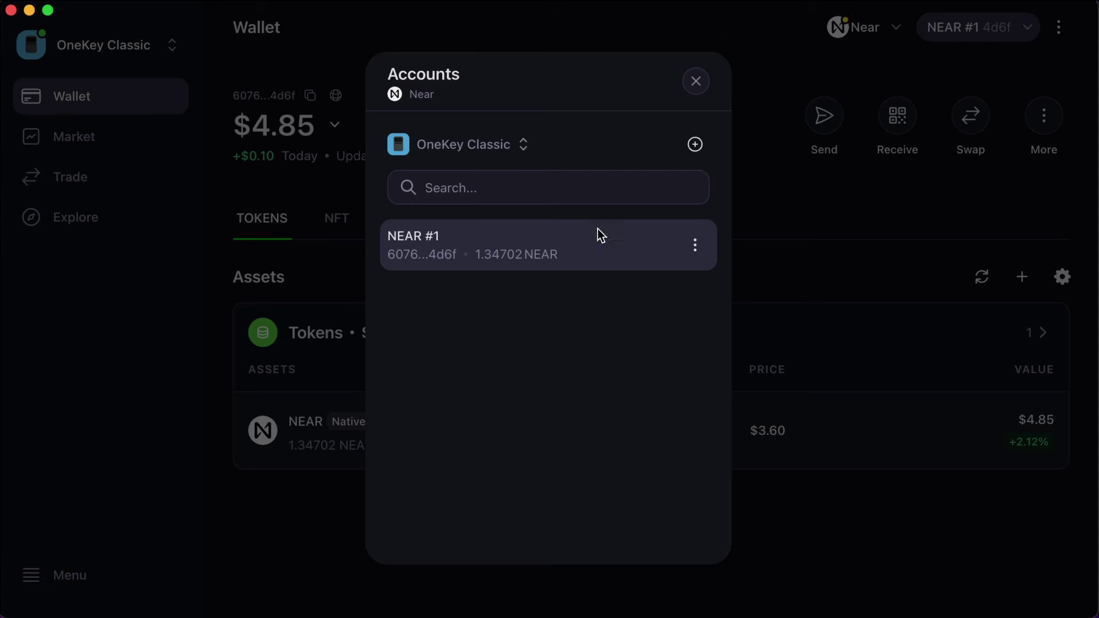
Step: Close the Accounts list, check that NEAR has no transaction history, and return to the token overview
{"action": "left_click", "coordinate": [697, 82]}
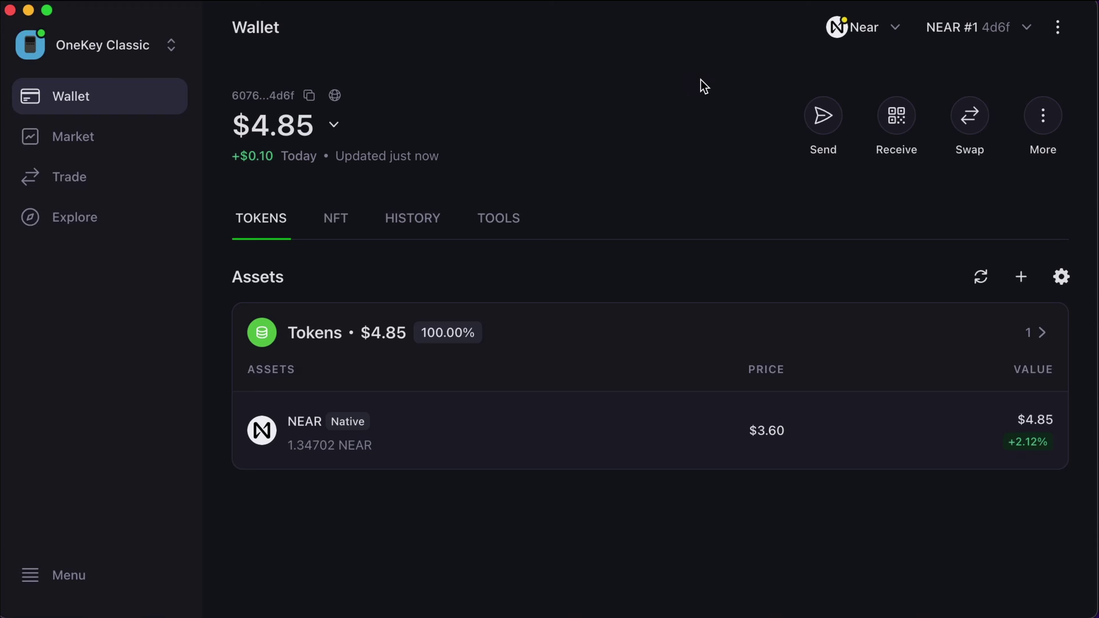
{"action": "left_click", "coordinate": [425, 224]}
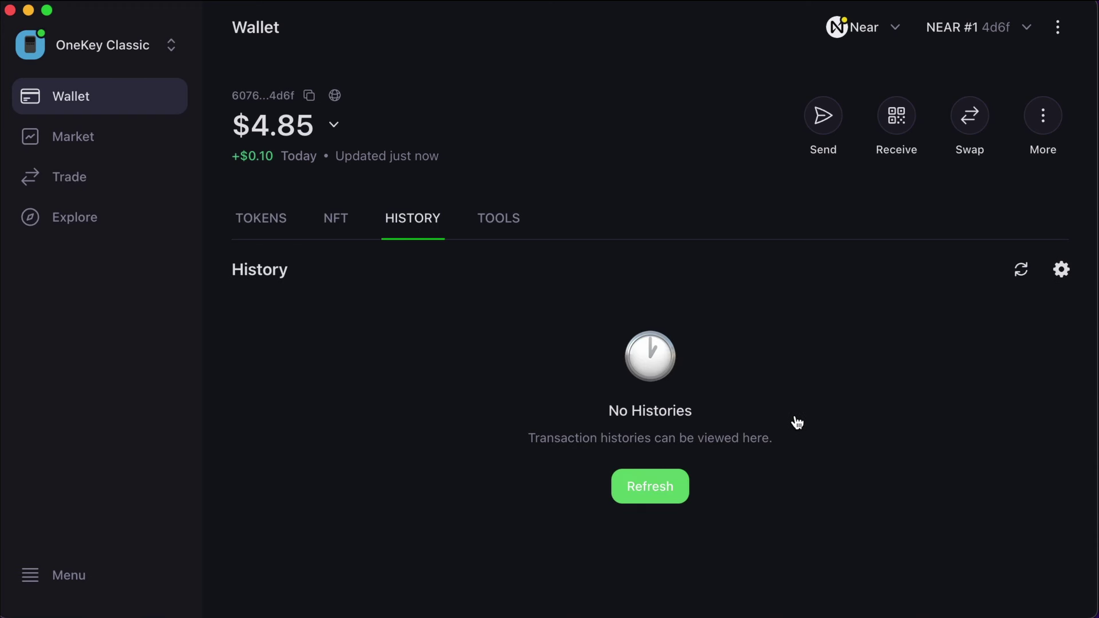
{"action": "mouse_move", "coordinate": [797, 422]}
{"action": "left_mouse_down"}
{"action": "mouse_move", "coordinate": [507, 385]}
{"action": "mouse_move", "coordinate": [809, 444]}
{"action": "left_mouse_up"}
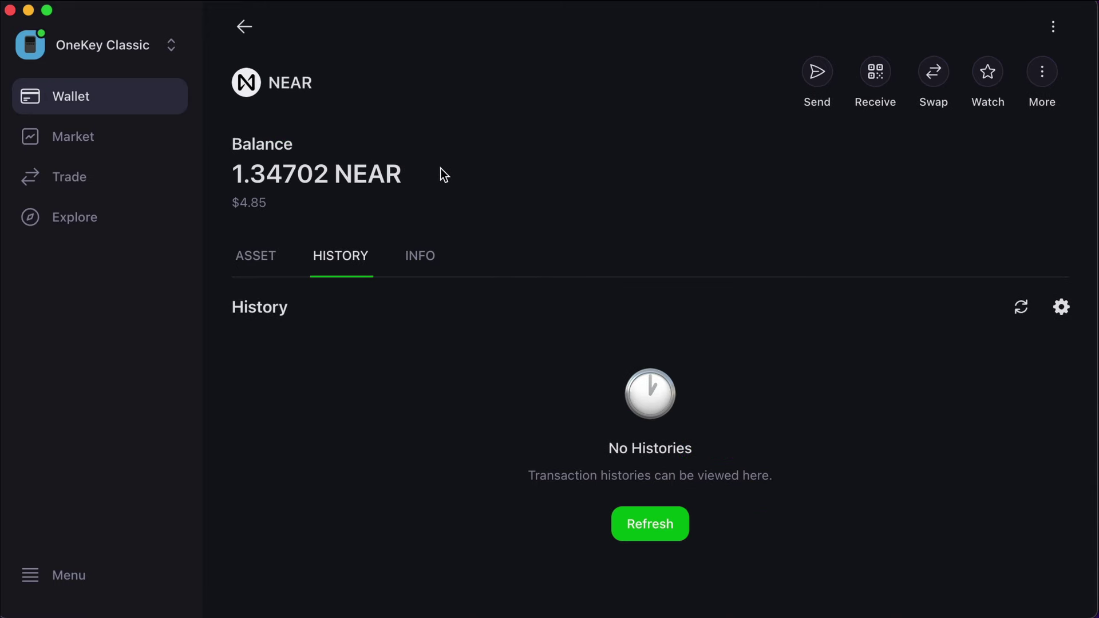
{"action": "mouse_move", "coordinate": [442, 159]}
{"action": "left_mouse_down"}
{"action": "mouse_move", "coordinate": [283, 139]}
{"action": "mouse_move", "coordinate": [400, 163]}
{"action": "mouse_move", "coordinate": [387, 154]}
{"action": "left_mouse_up"}
{"action": "left_click", "coordinate": [246, 29]}
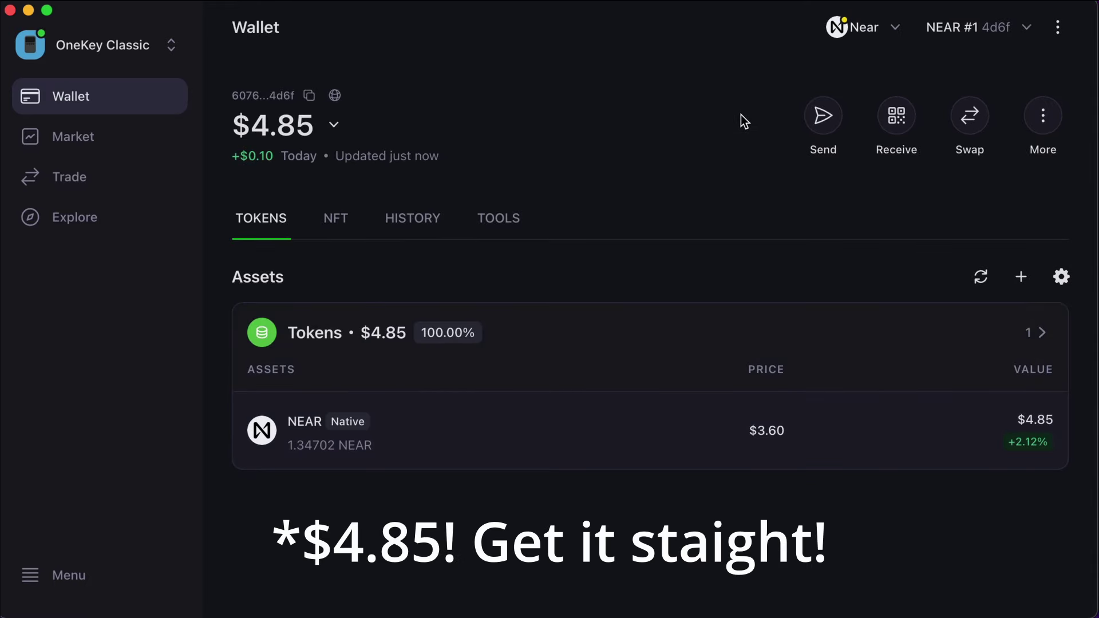
Step: Switch to the Bitcoin chain and add a Native SegWit account, unlocking with the device PIN
{"action": "left_click", "coordinate": [893, 29]}
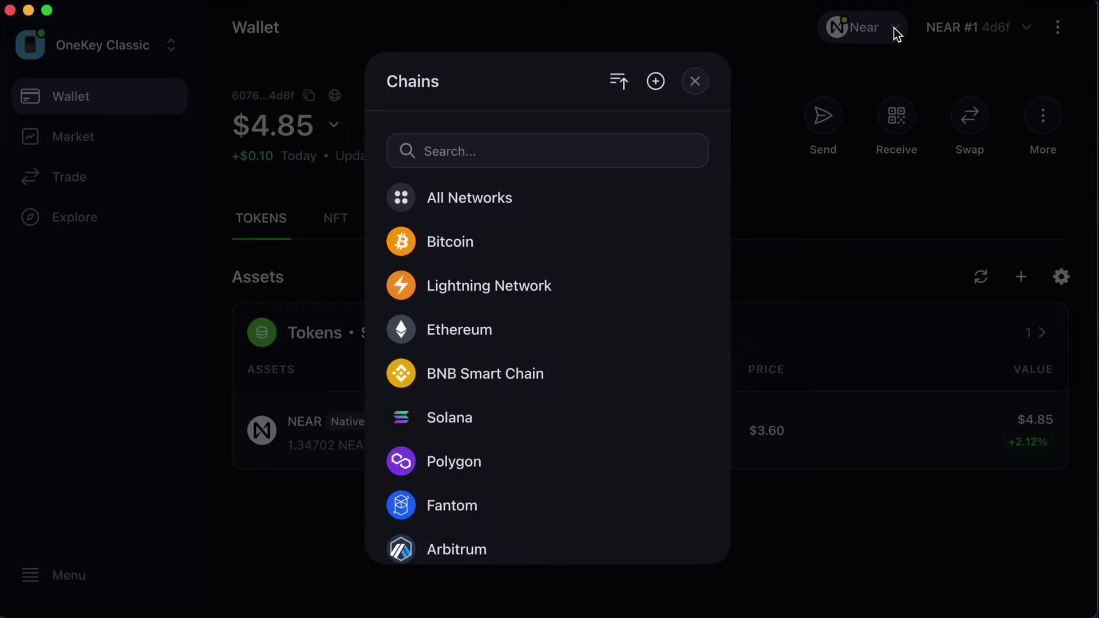
{"action": "left_click", "coordinate": [478, 252]}
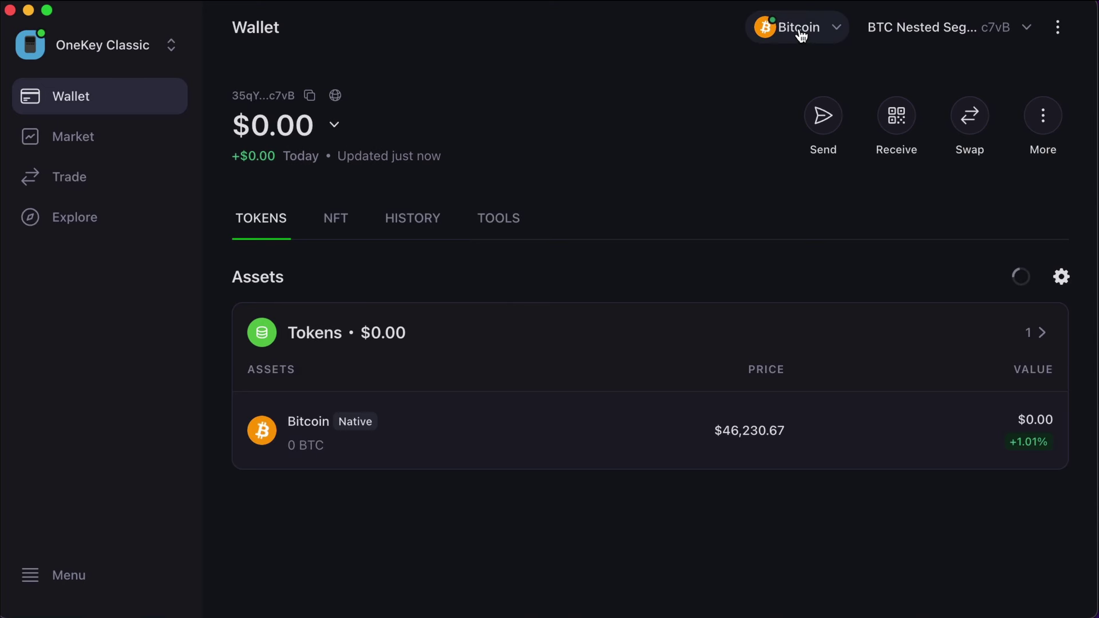
{"action": "left_click", "coordinate": [1026, 28]}
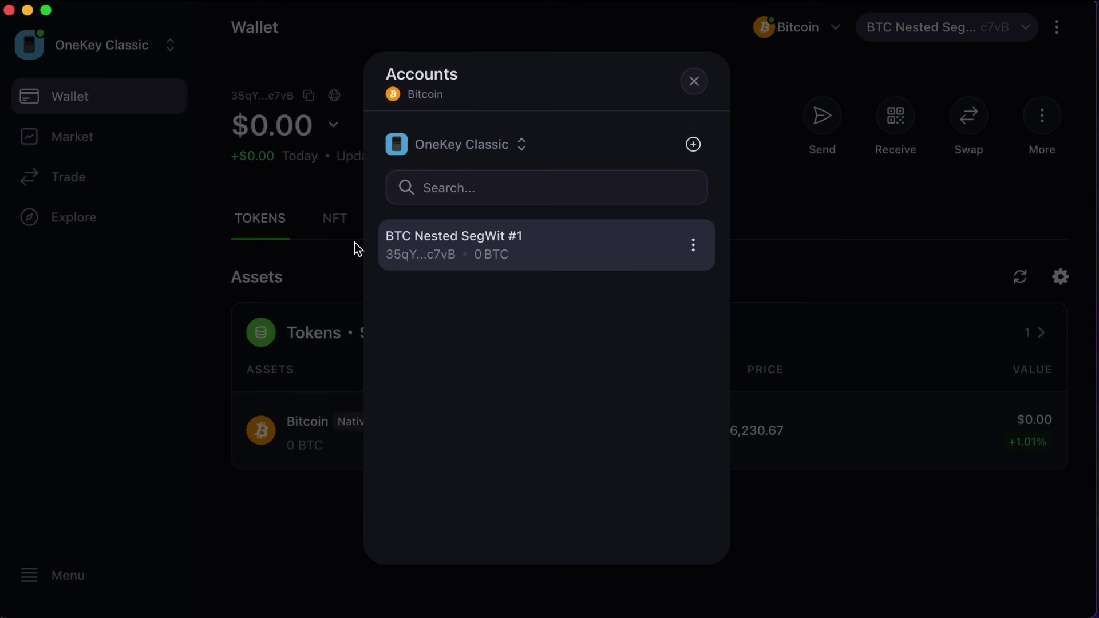
{"action": "left_click", "coordinate": [694, 259]}
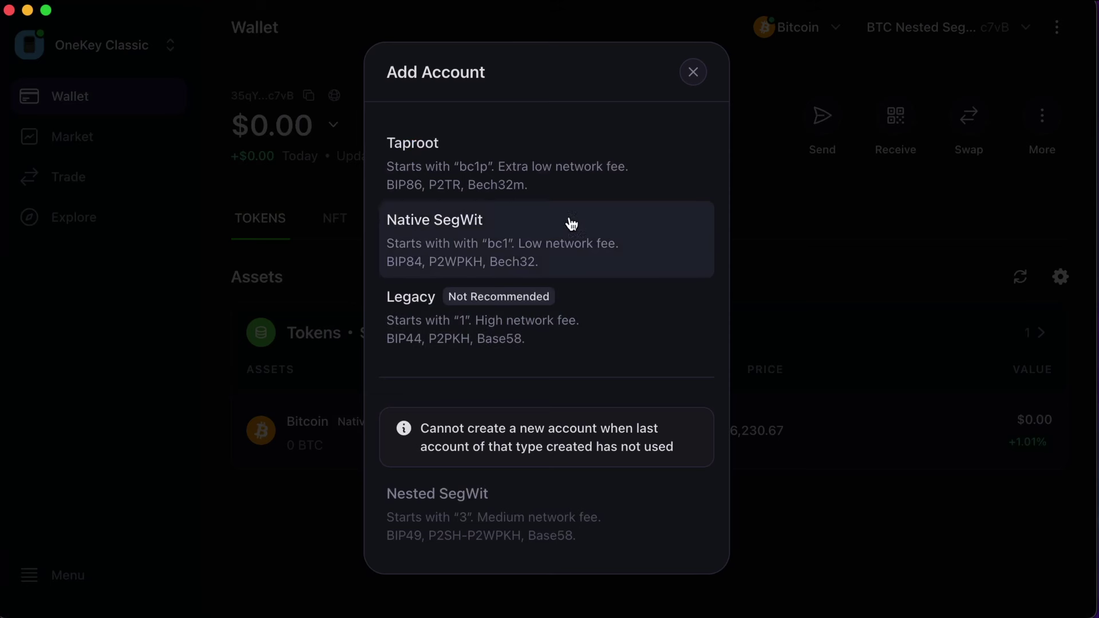
{"action": "left_click", "coordinate": [588, 246]}
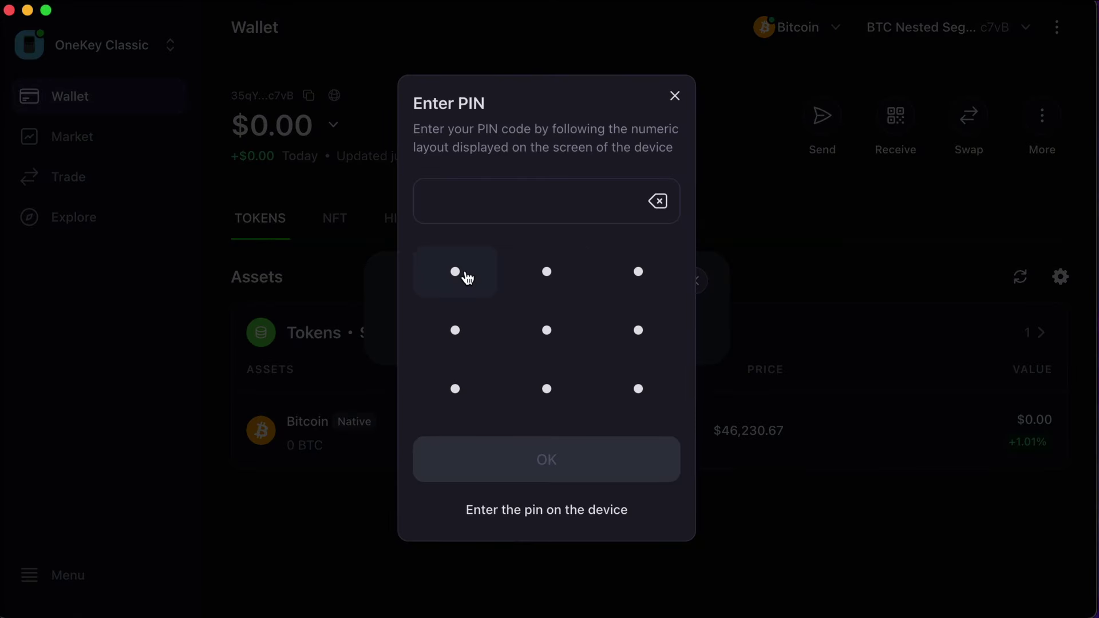
{"action": "left_click", "coordinate": [467, 277]}
{"action": "left_click", "coordinate": [640, 273]}
{"action": "left_click", "coordinate": [553, 452]}
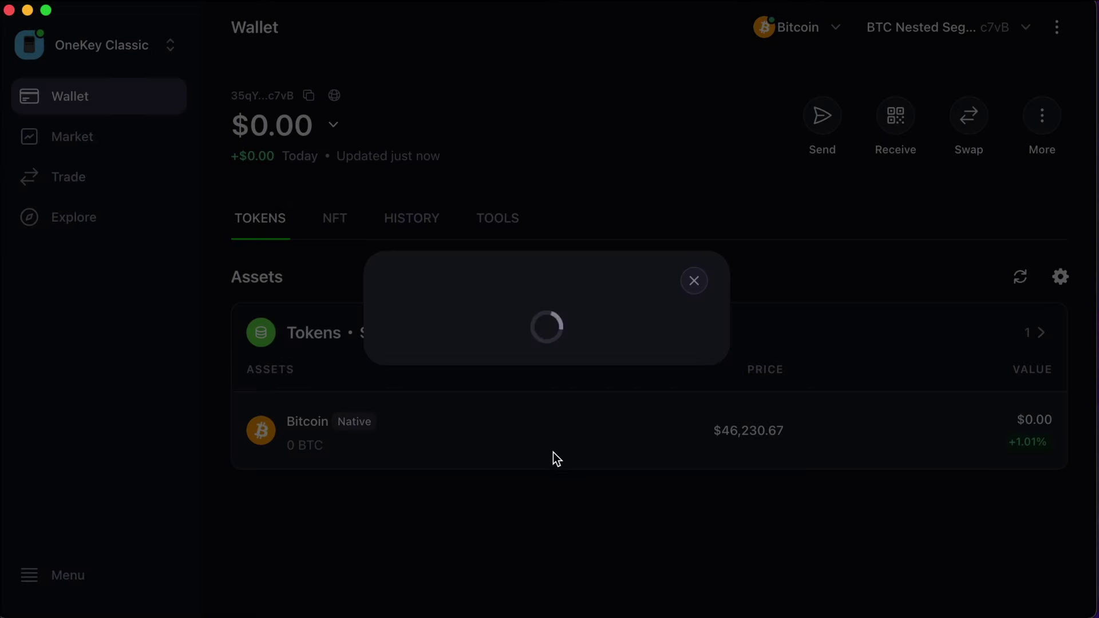
Step: Remove the BTC Nested SegWit #1 account
{"action": "left_click", "coordinate": [693, 274]}
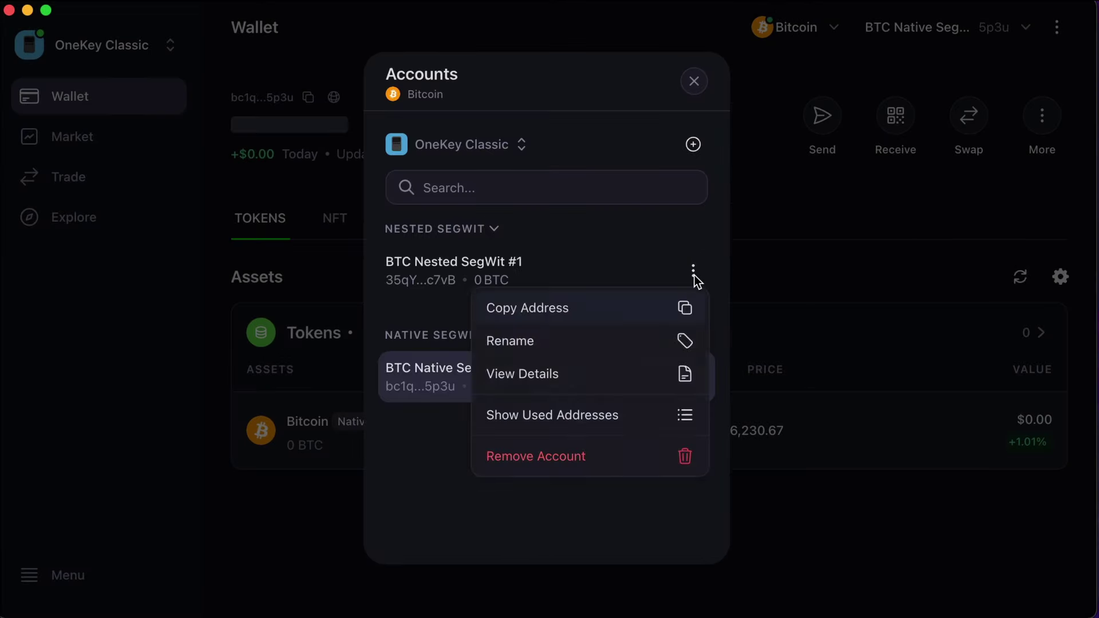
{"action": "left_click", "coordinate": [610, 466]}
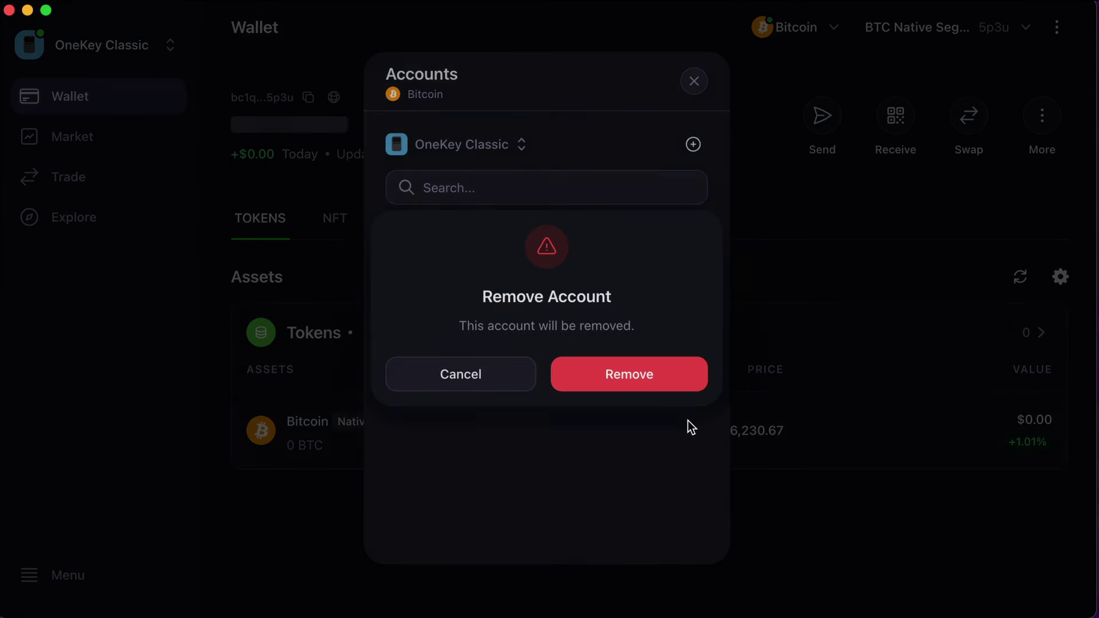
{"action": "left_click", "coordinate": [669, 382]}
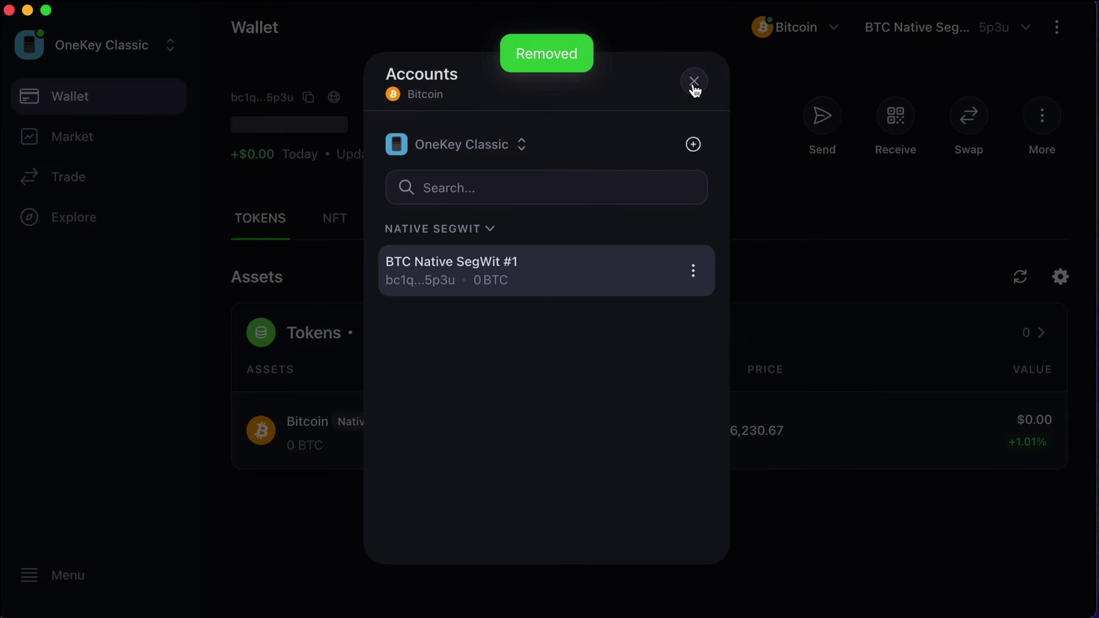
Step: Add a BTC Taproot #1 account and close the Accounts list
{"action": "left_click", "coordinate": [693, 146]}
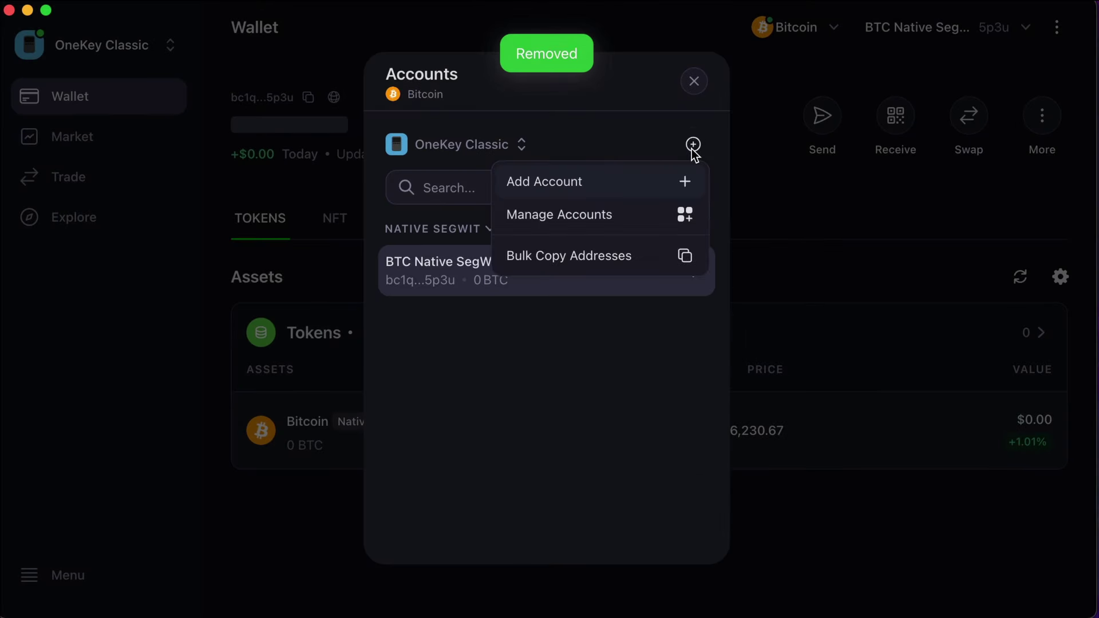
{"action": "left_click", "coordinate": [612, 189]}
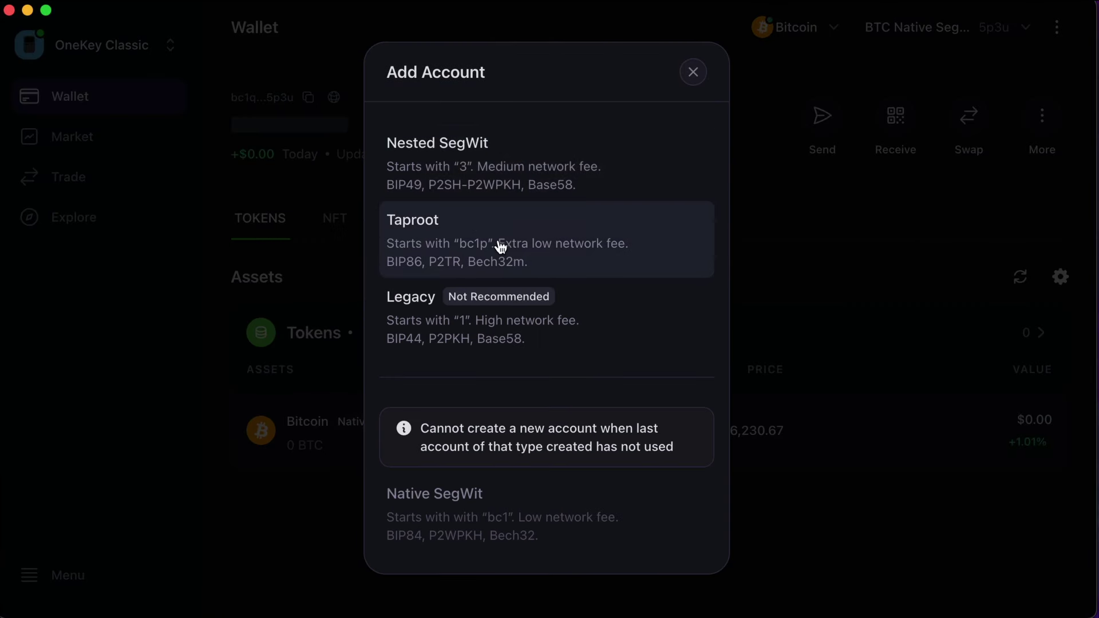
{"action": "left_click", "coordinate": [515, 243]}
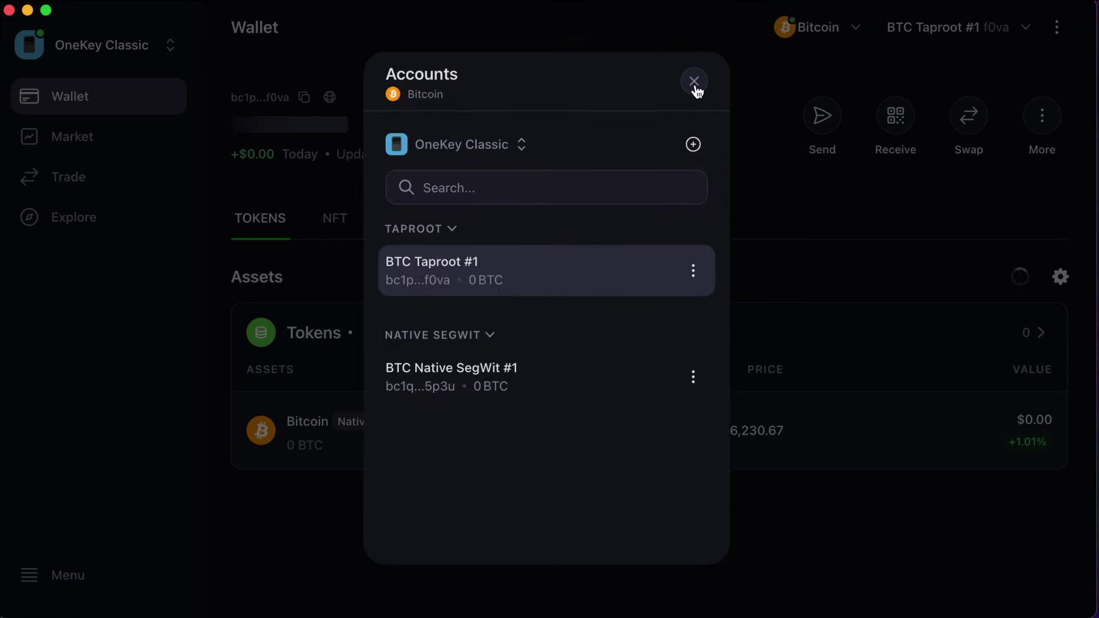
{"action": "left_click", "coordinate": [694, 84]}
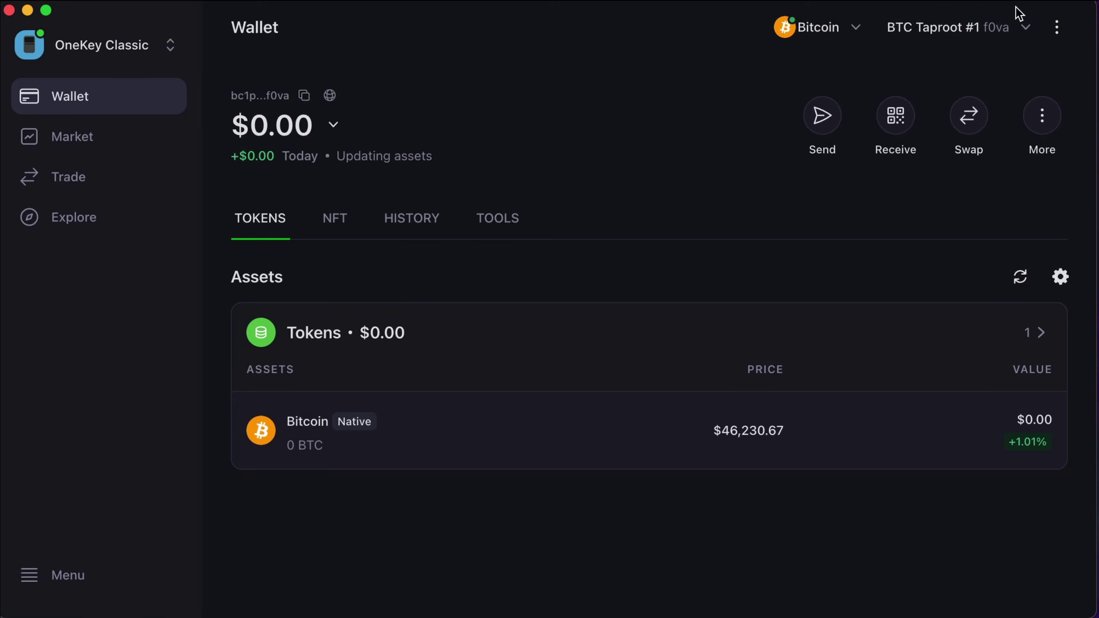
{"action": "mouse_move", "coordinate": [1018, 3]}
{"action": "left_mouse_down"}
{"action": "mouse_move", "coordinate": [895, 23]}
{"action": "mouse_move", "coordinate": [930, 66]}
{"action": "mouse_move", "coordinate": [1033, 12]}
{"action": "left_mouse_up"}
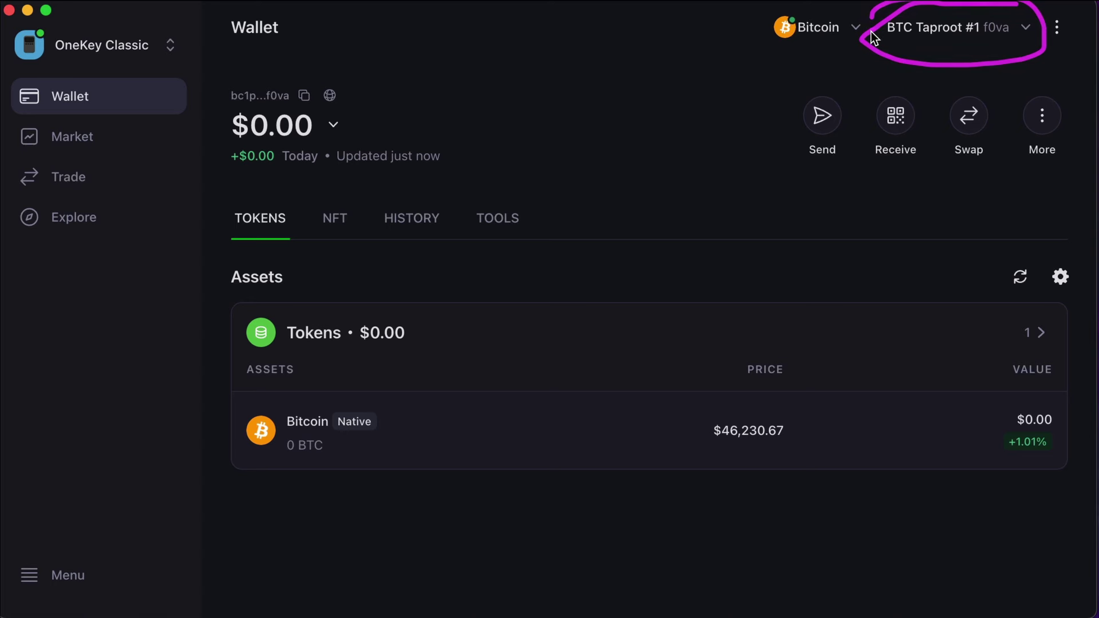